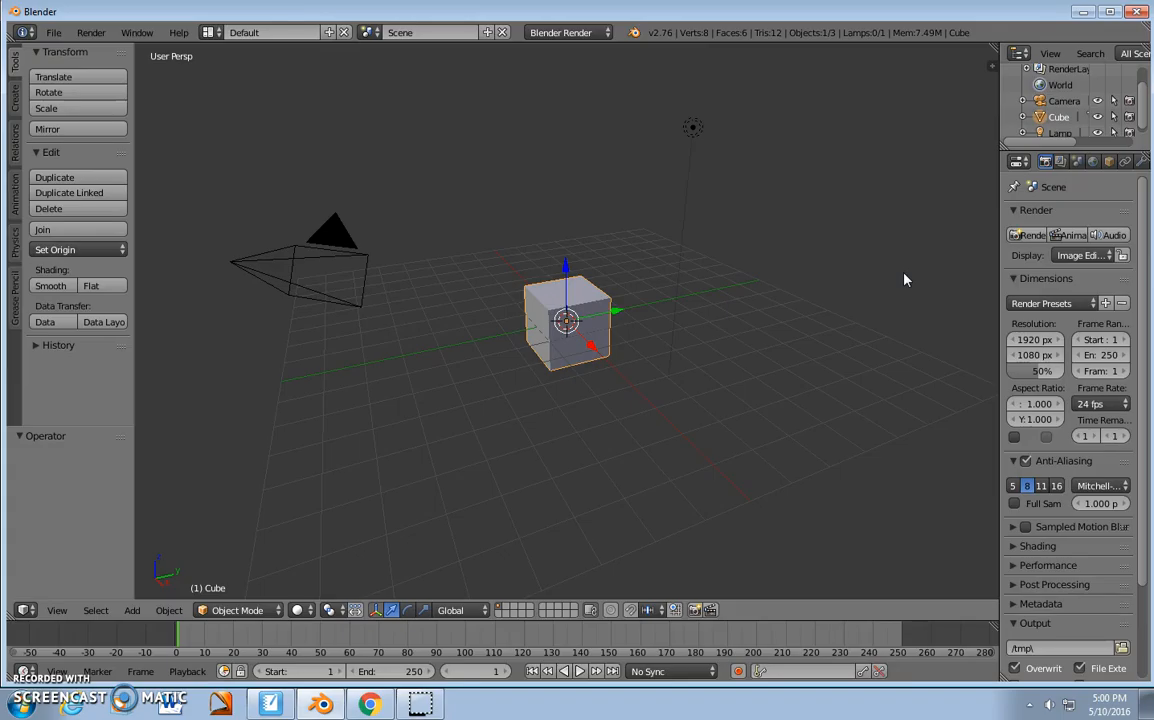
Step: Delete all default objects from the scene: the cube, the camera and the lamp
key("a")
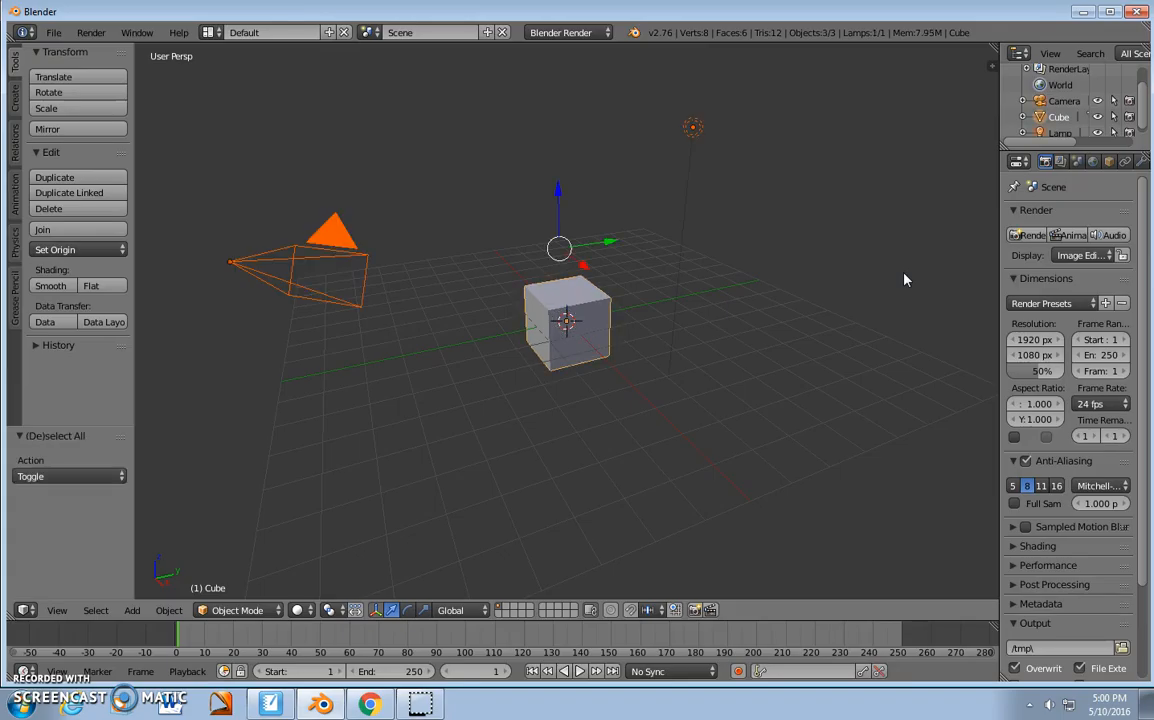
key("x")
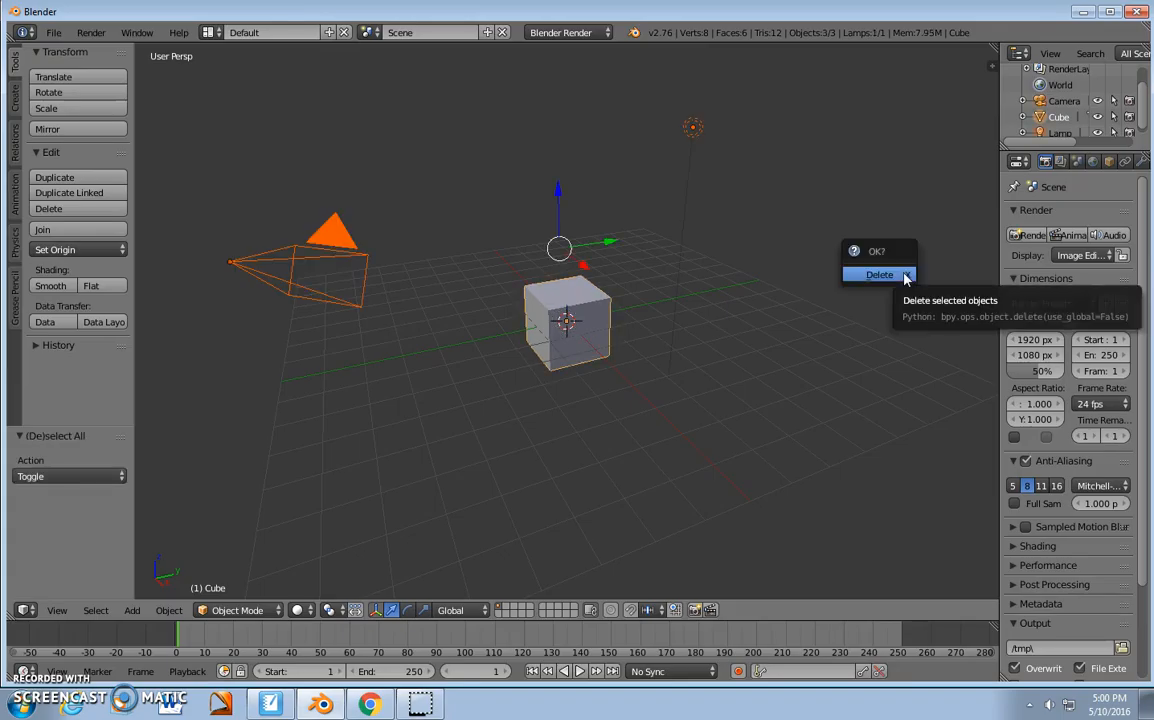
left_click(894, 276)
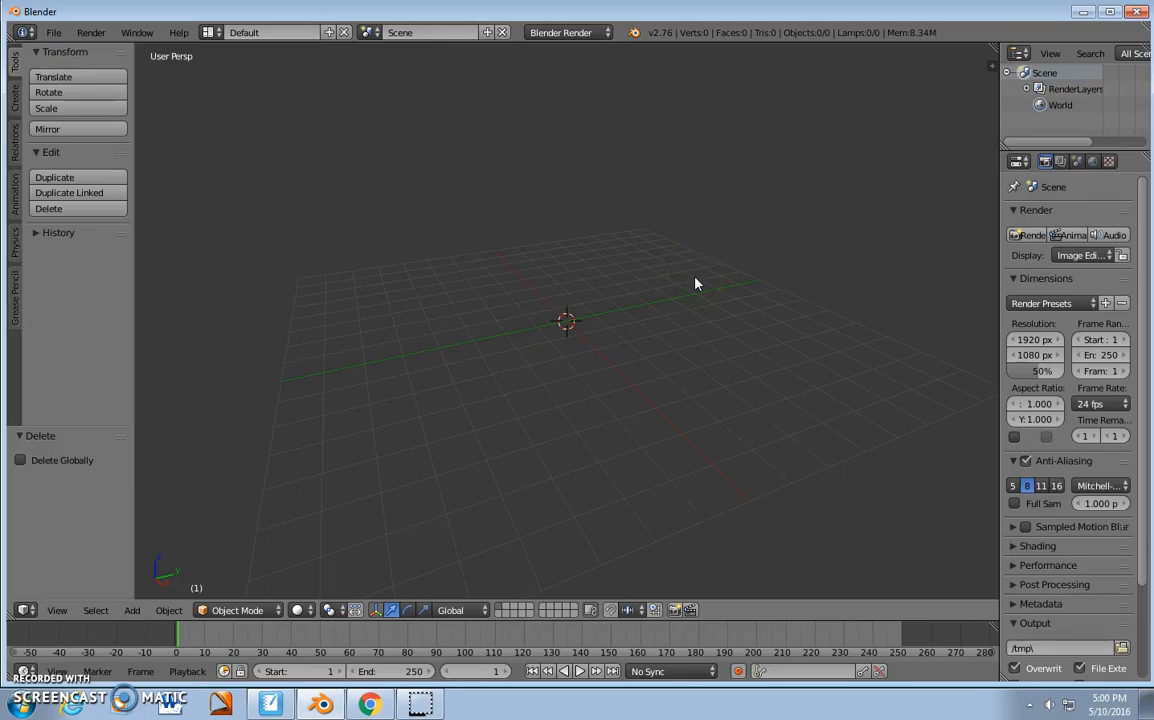
Step: Add a torus mesh and scale it up uniformly to about 1.5 times its size
key("shift+a")
mouse_move(697, 284)
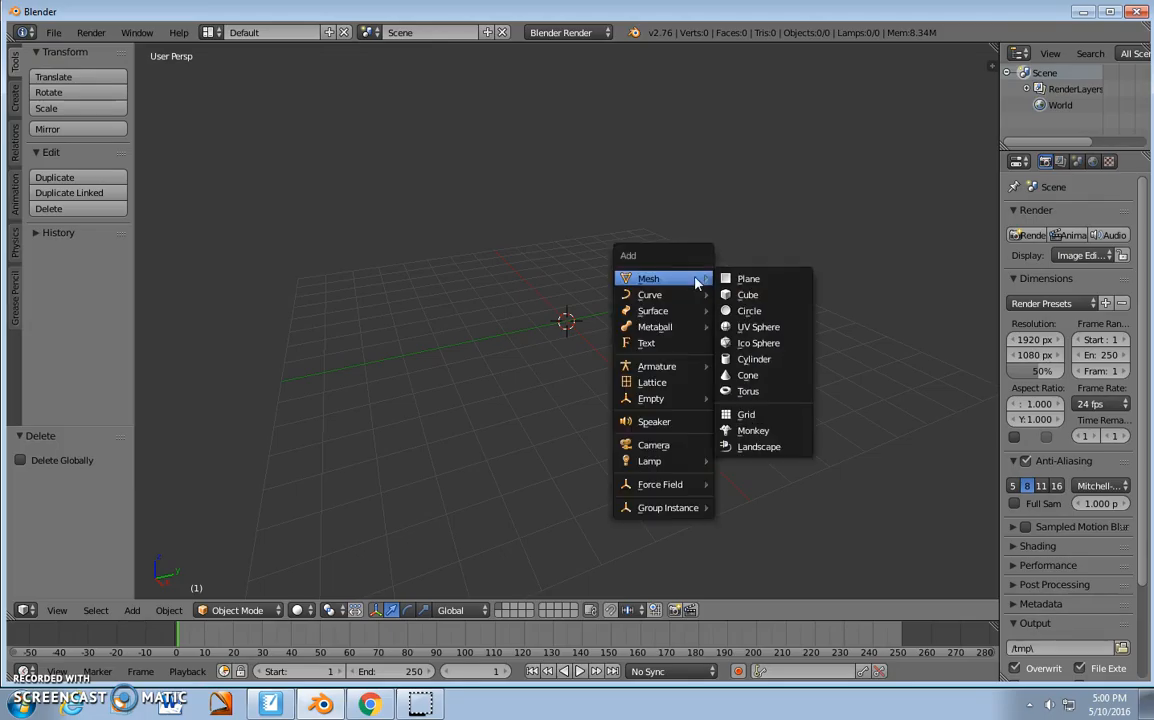
left_click(748, 392)
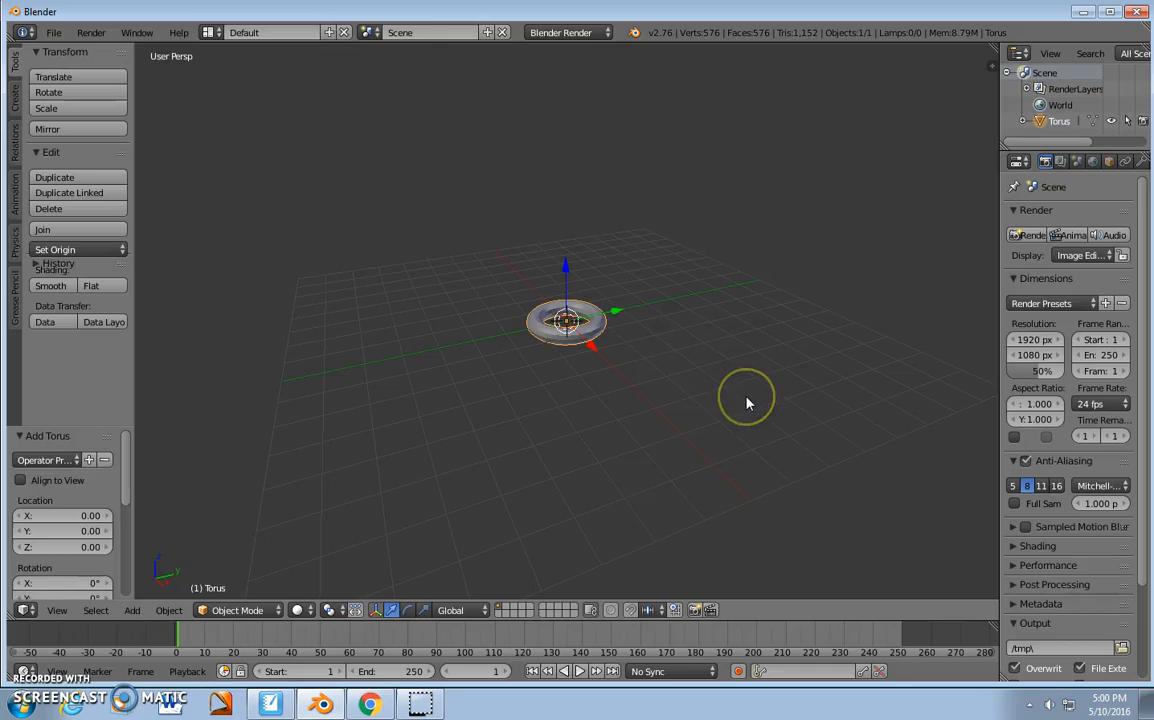
scroll(654, 376, "up", 8)
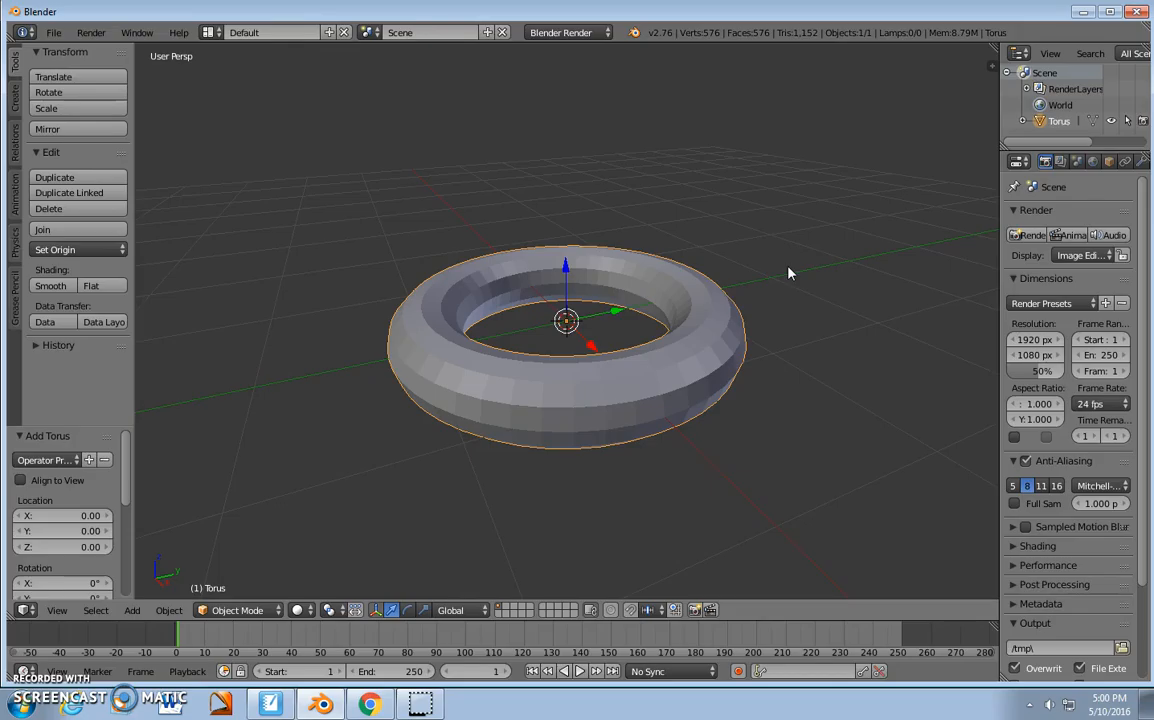
key("s")
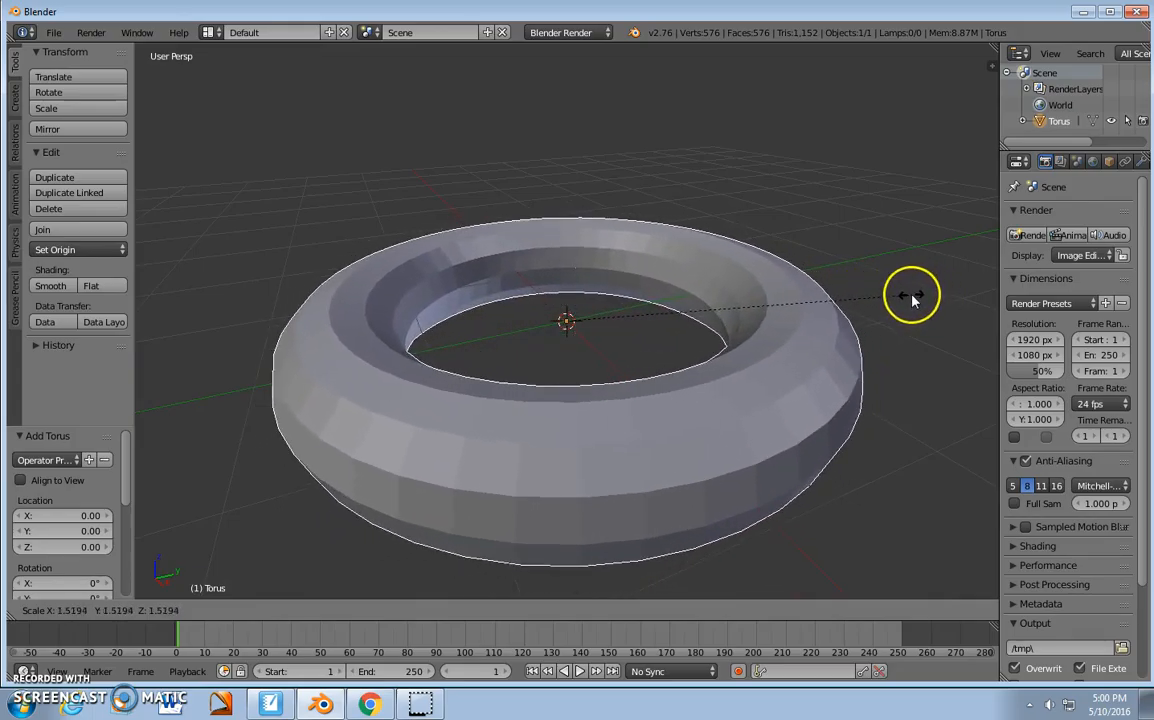
left_click(909, 300)
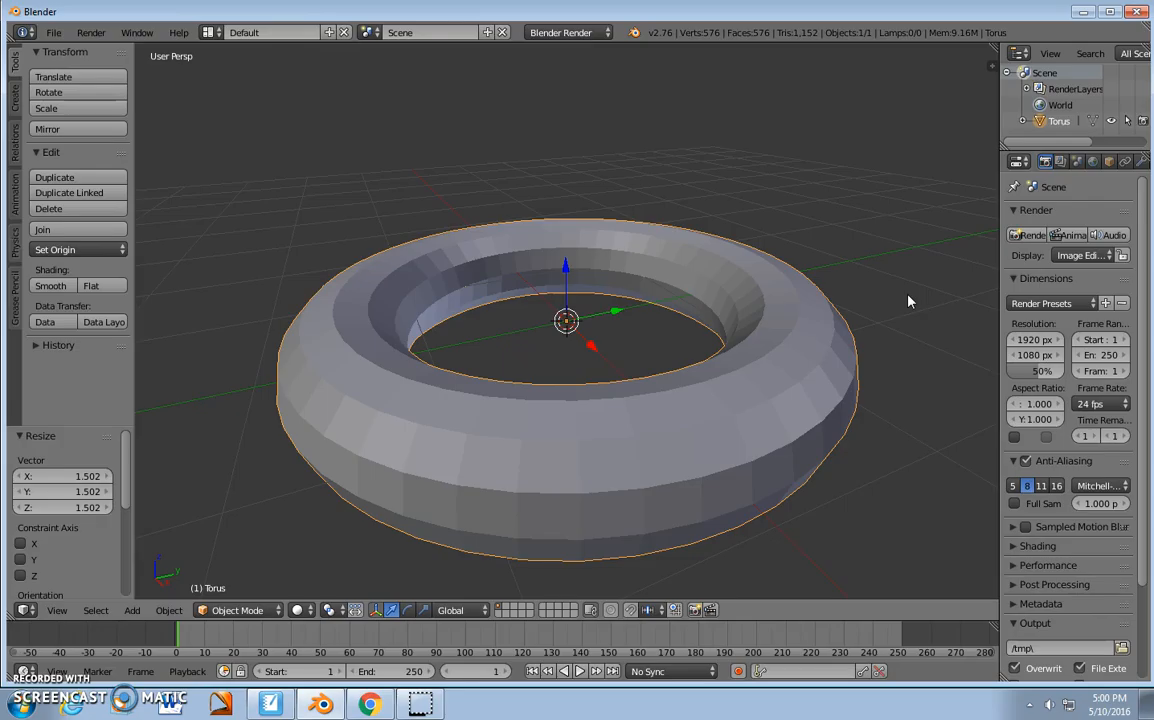
Step: Rotate the torus about 88° in the current view so that it stands upright
key("r")
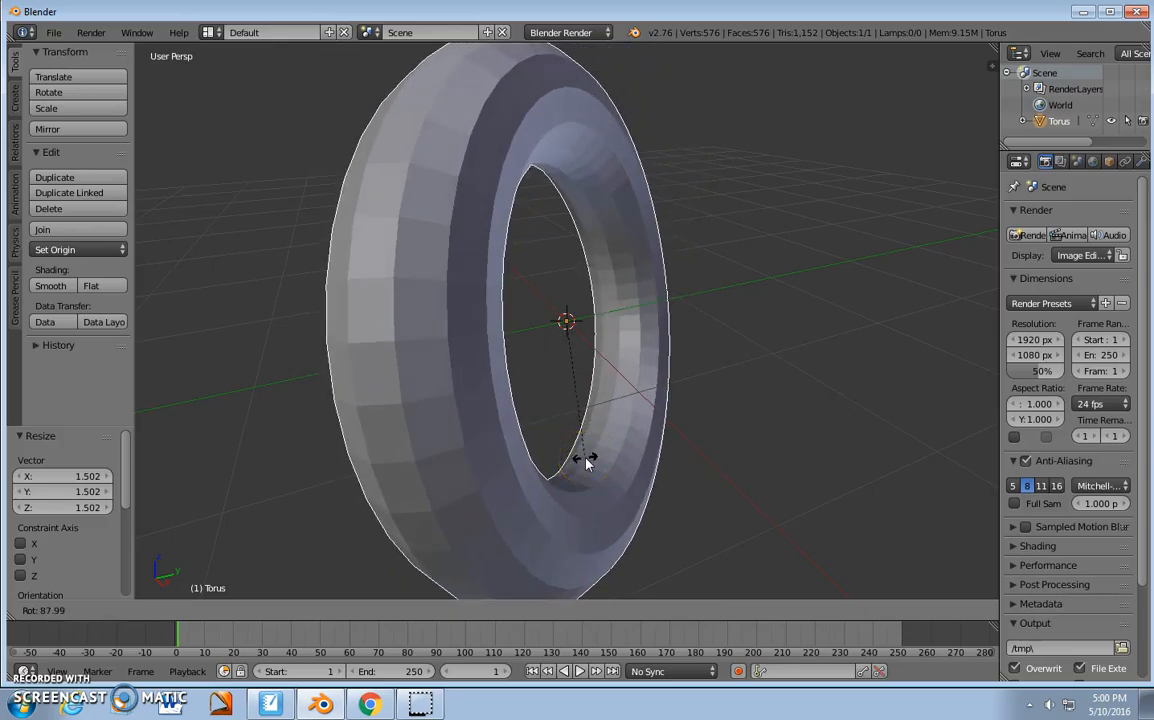
left_click(588, 460)
scroll(587, 462, "down", 3)
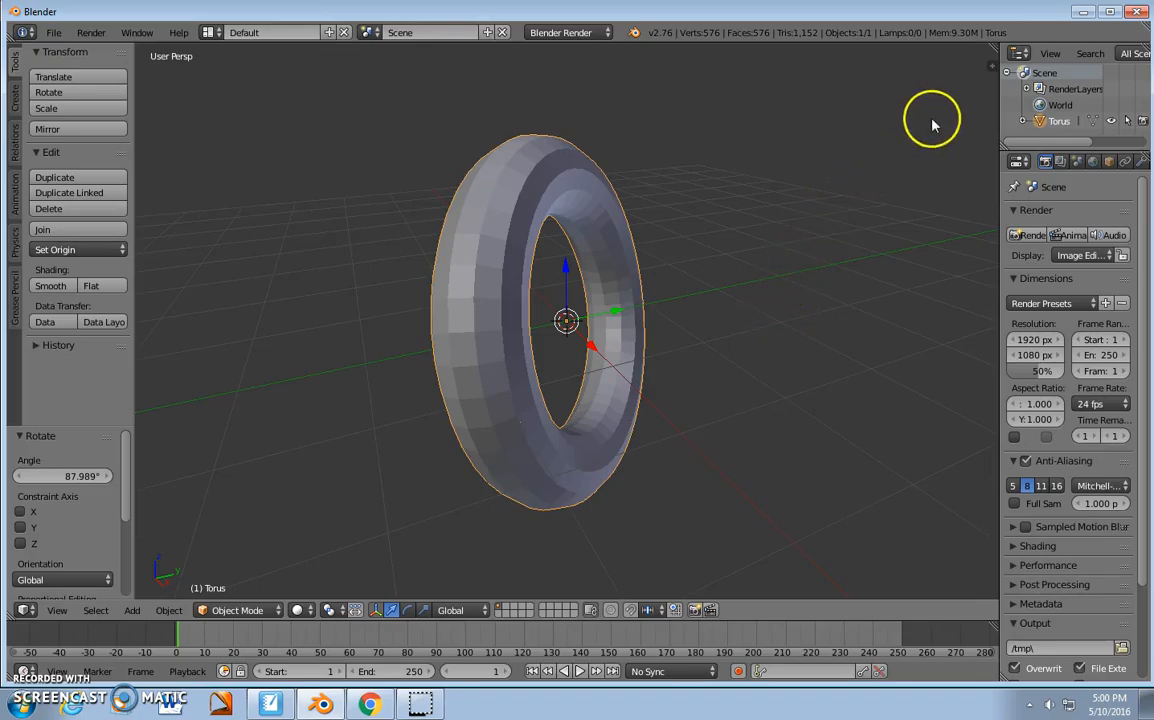
Step: Adjust the torus's scale to about 2.47, 1.86 and 2.96, X rotation to about -50.2° and X location to -1.18
left_click(989, 66)
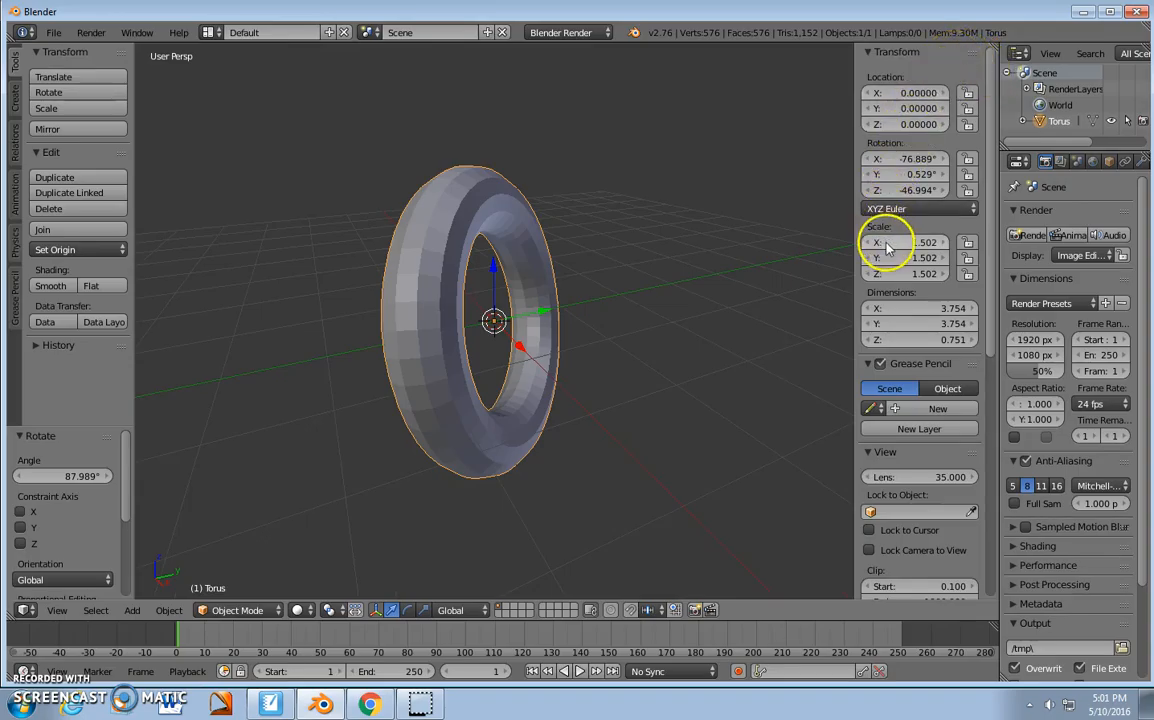
left_click_drag(888, 252, 831, 263)
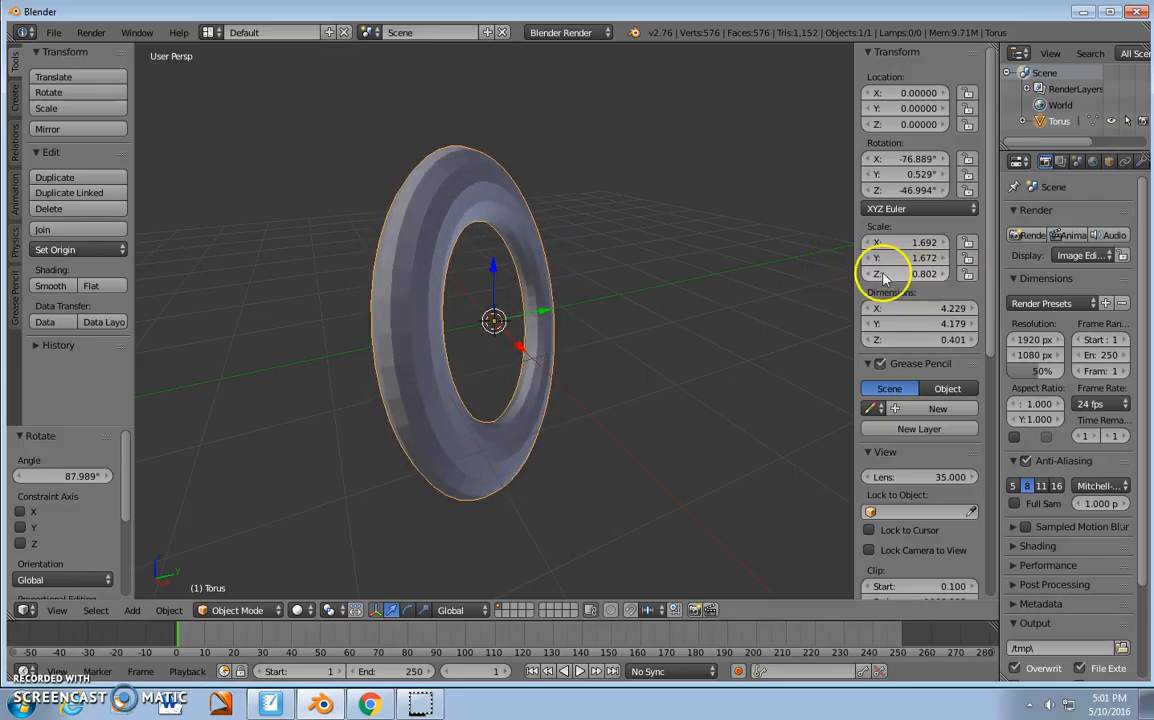
left_click_drag(956, 310, 970, 347)
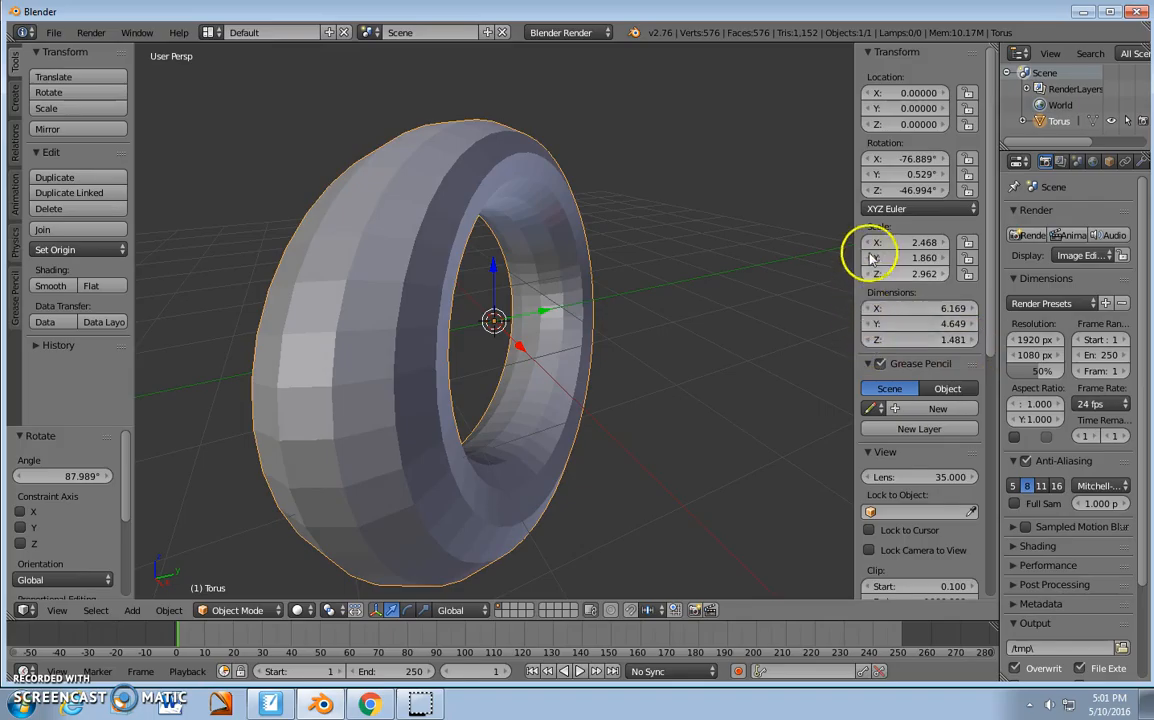
left_click_drag(886, 158, 987, 201)
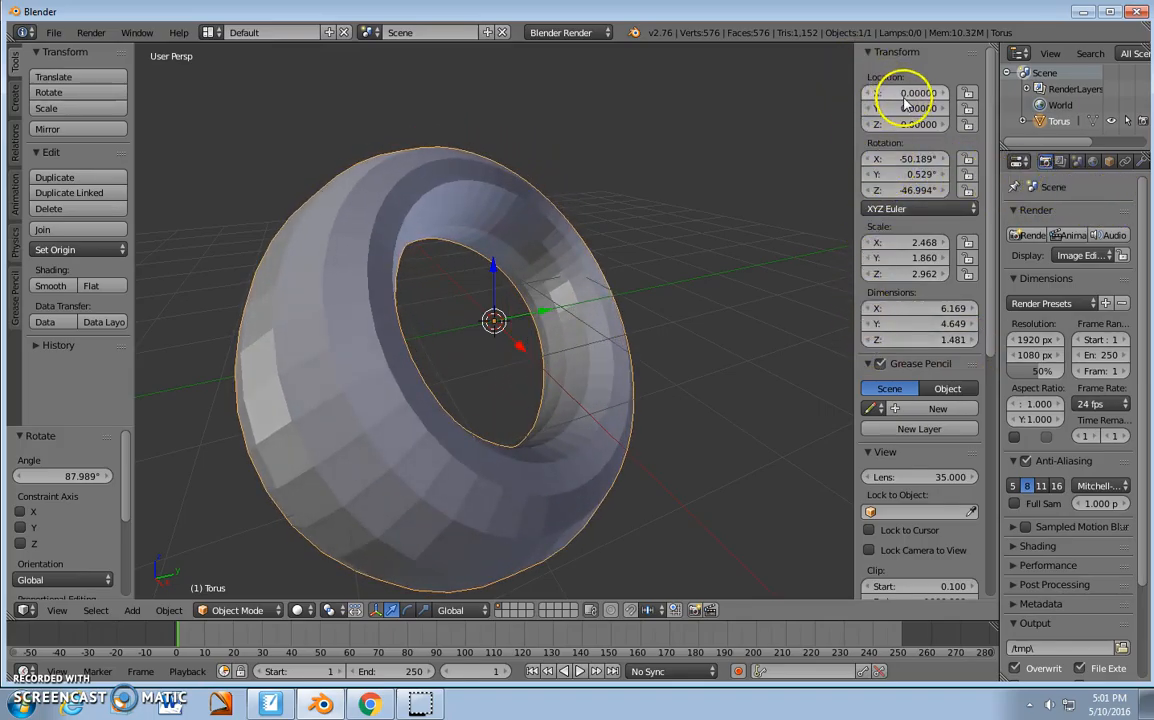
mouse_move(907, 95)
left_mouse_down()
mouse_move(790, 76)
mouse_move(920, 103)
mouse_move(809, 83)
mouse_move(914, 92)
left_mouse_up()
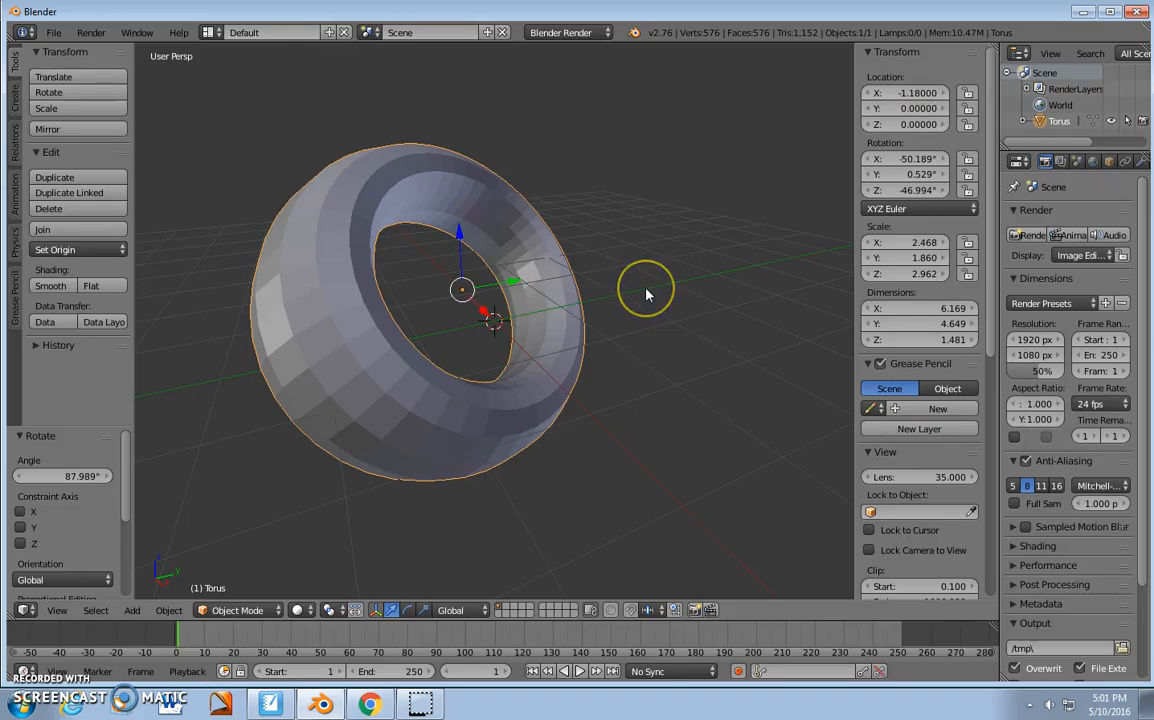
key("n")
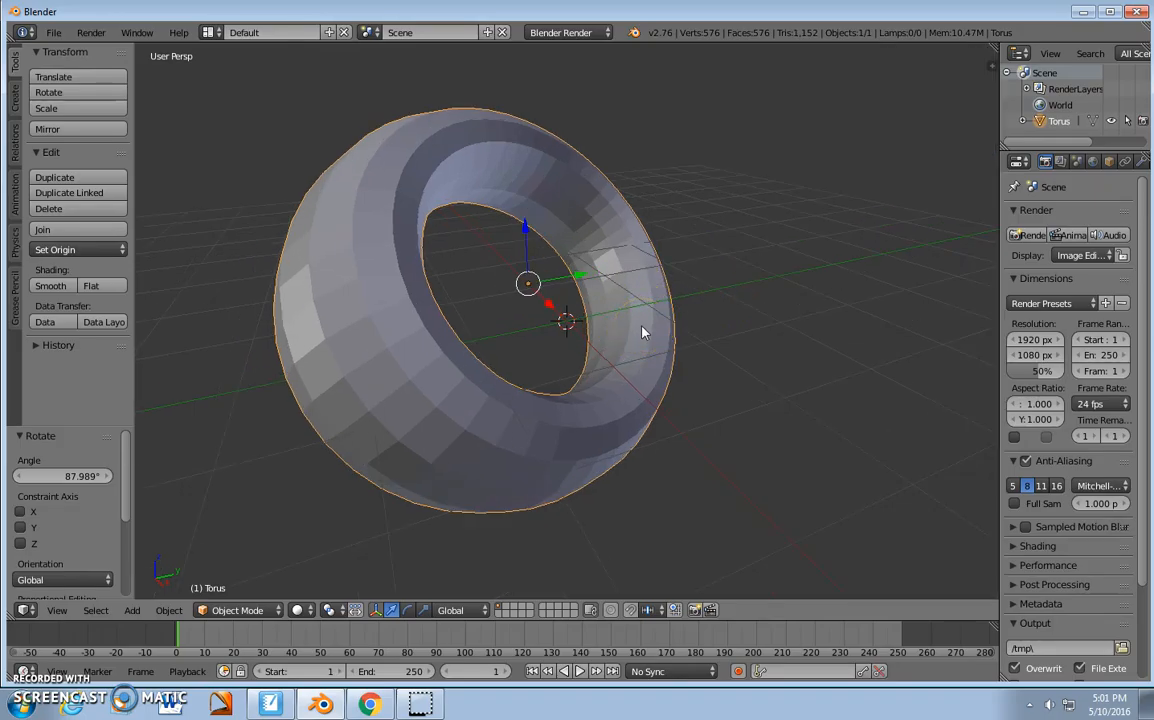
Step: Delete the reshaped torus and add a fresh torus mesh in its place
key("x")
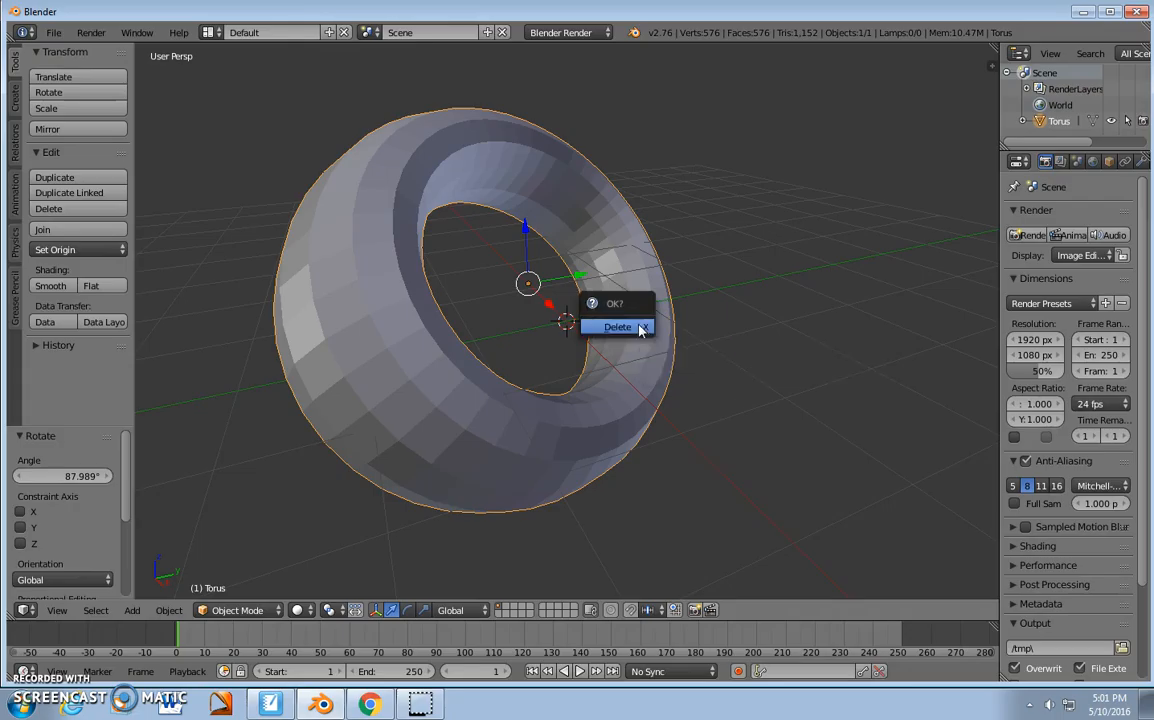
left_click(642, 330)
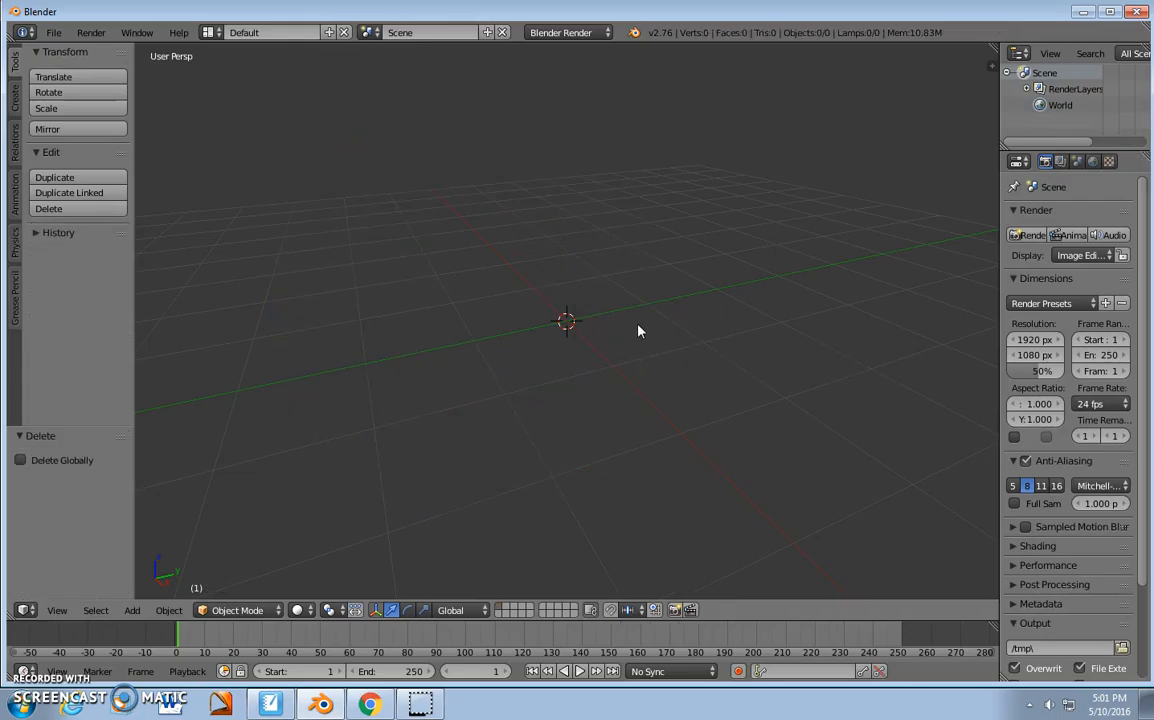
key("shift+a")
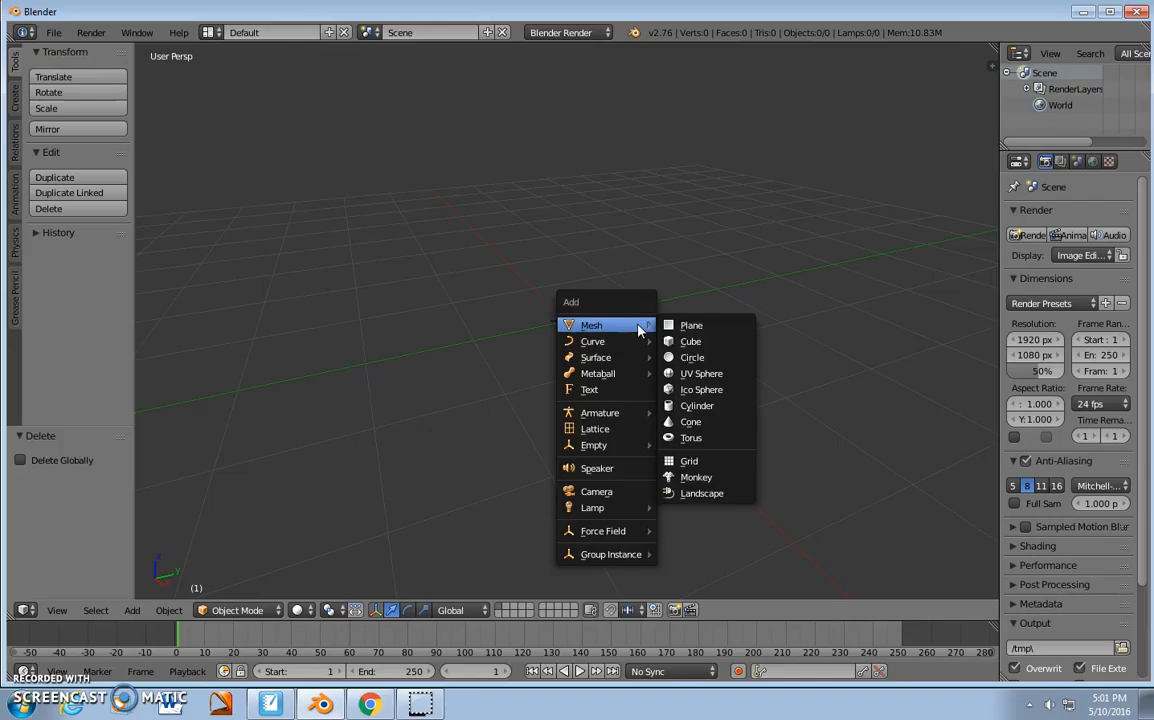
left_click(686, 437)
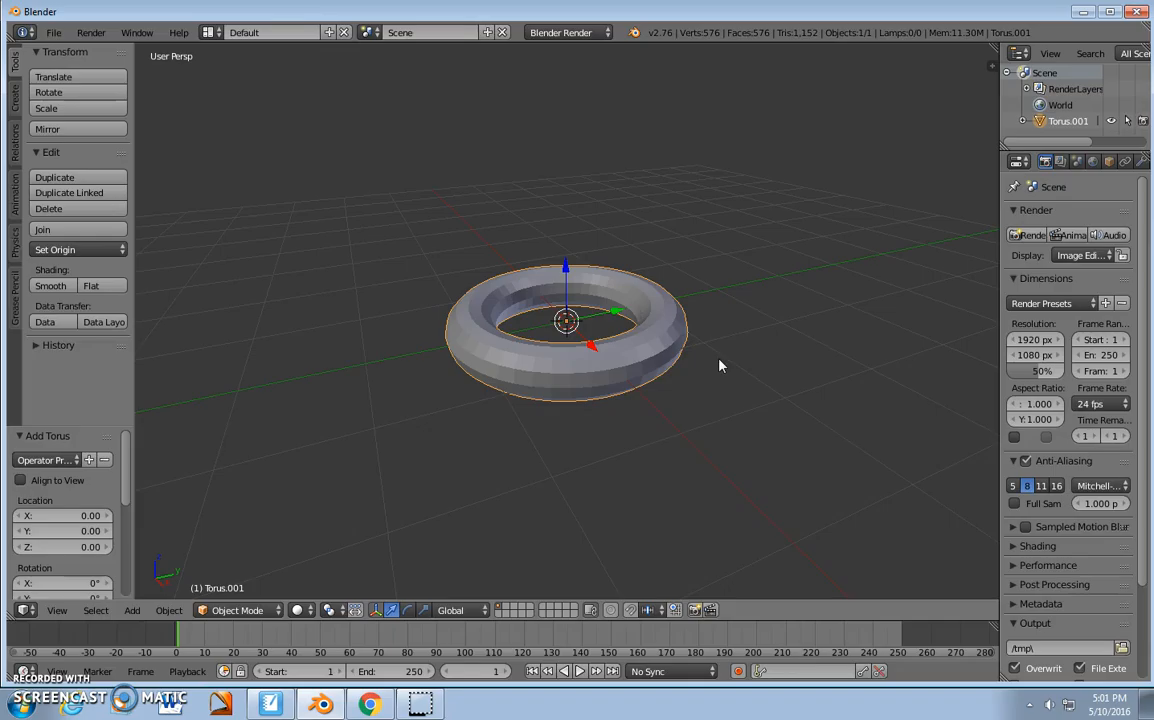
Step: Rotate the new torus about 33° in the current view and scale it uniformly to about 1.5
key("r")
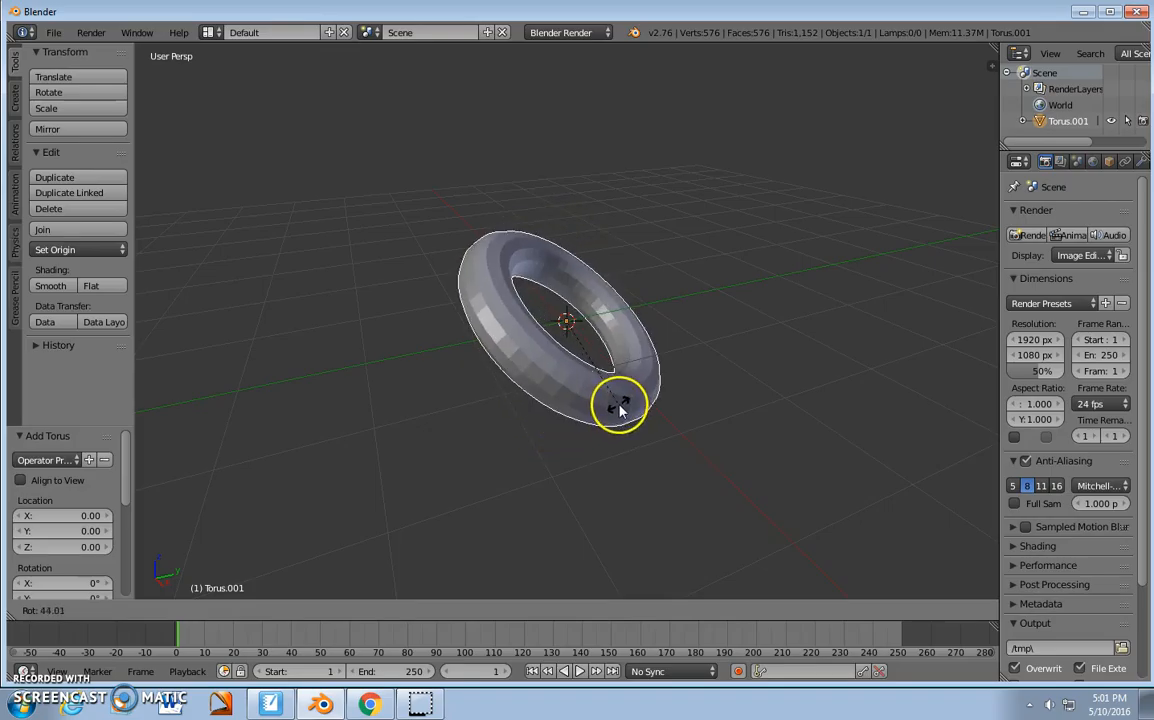
left_click(631, 395)
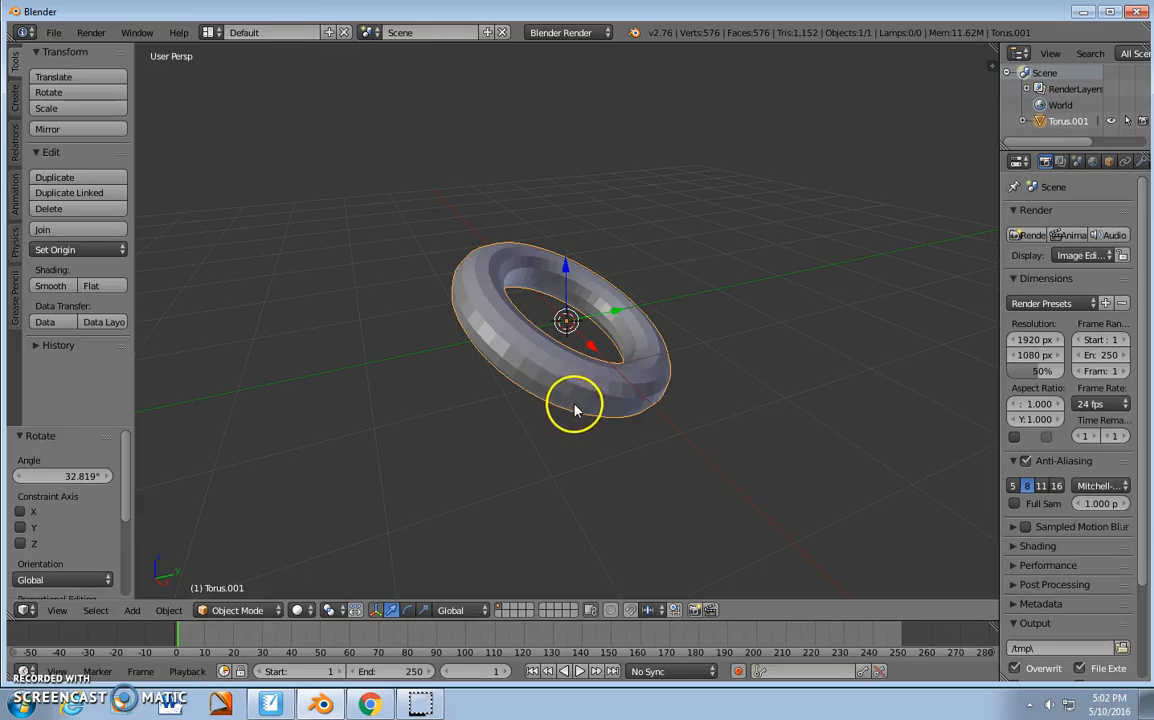
key("s")
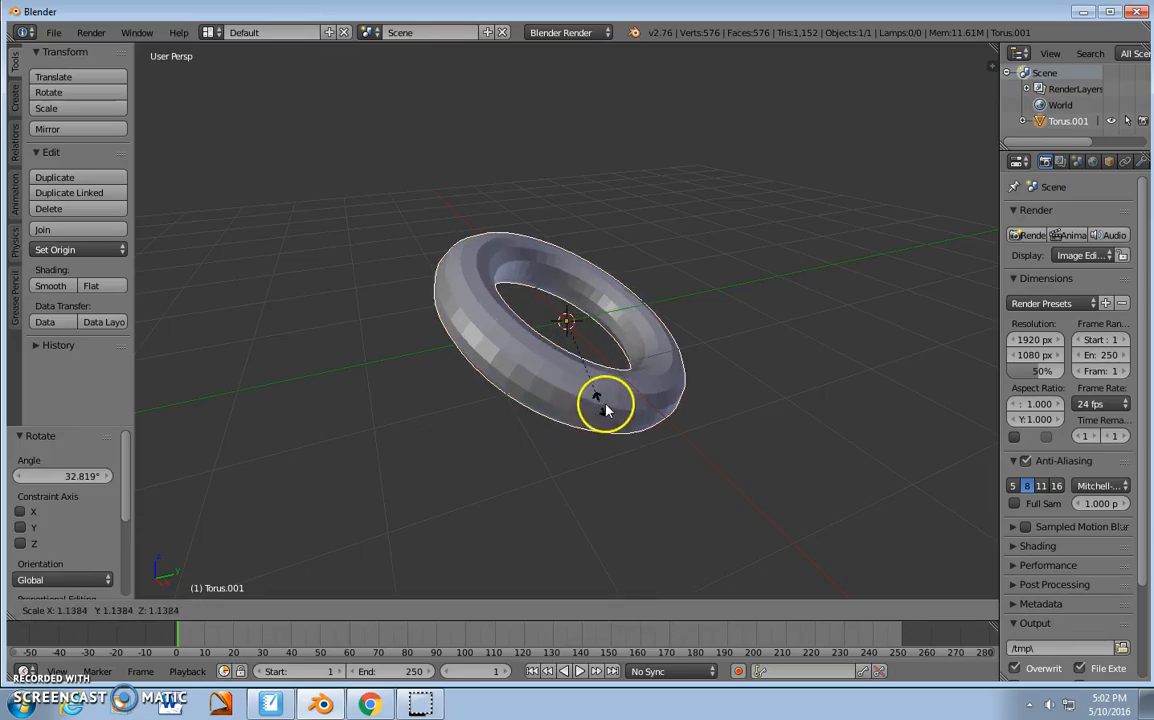
left_click(637, 421)
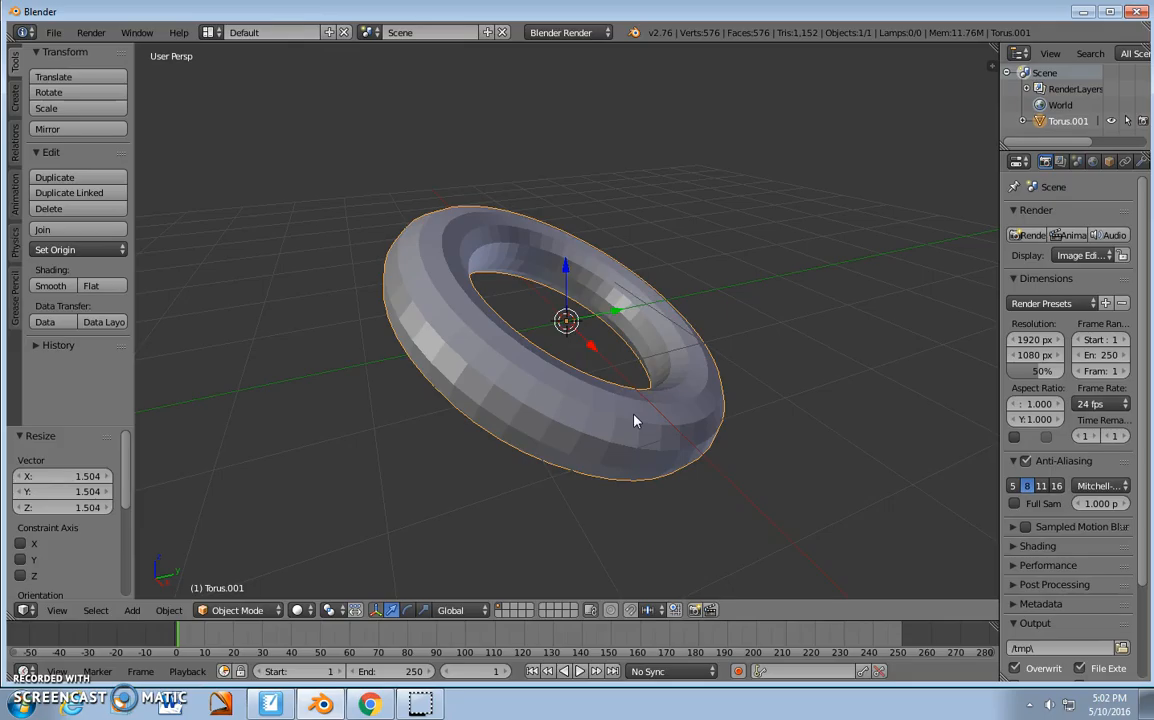
Step: Duplicate the torus with an offset of about 1.02 in Y and 0.84 in Z, and lower the copy about 1.34 in Z
key("shift+d")
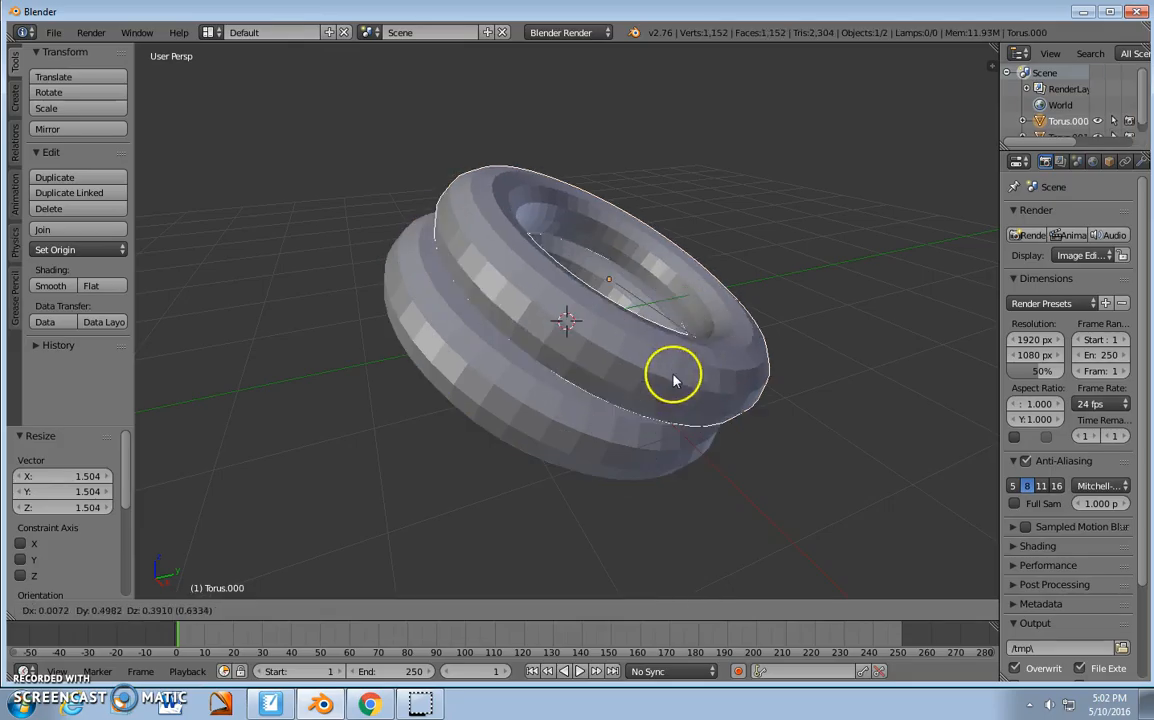
left_click(720, 331)
middle_click_drag(721, 328, 143, 345)
middle_click_drag(471, 363, 611, 362)
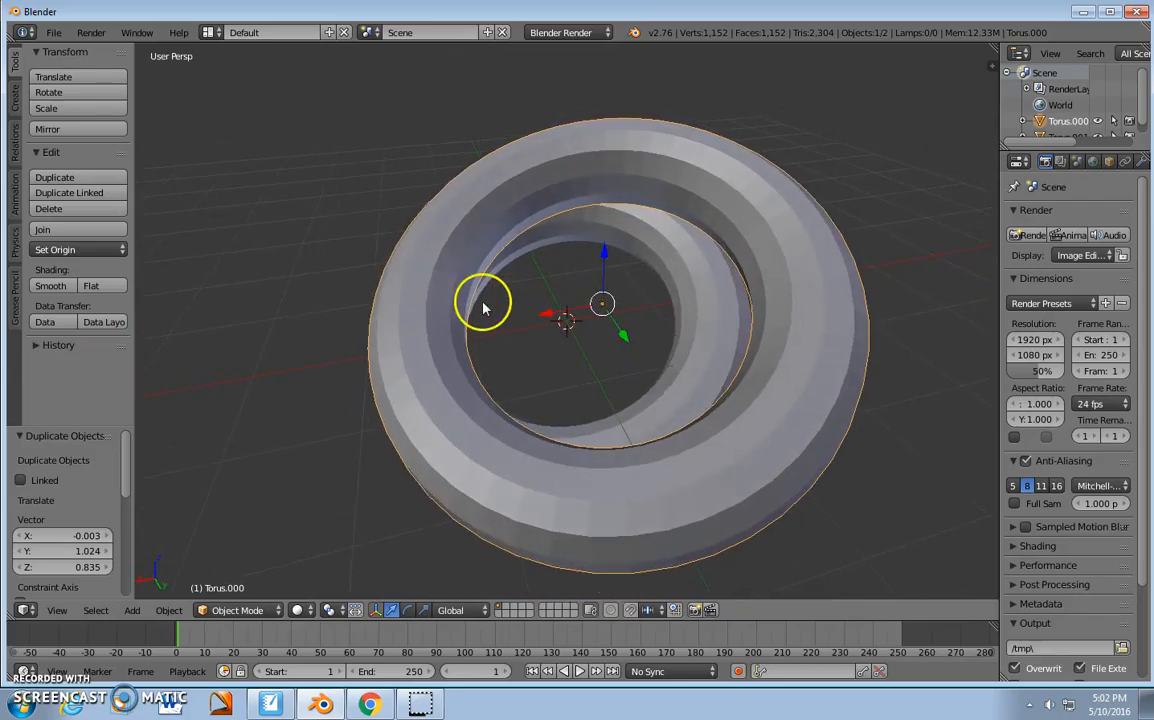
middle_click_drag(425, 309, 548, 240)
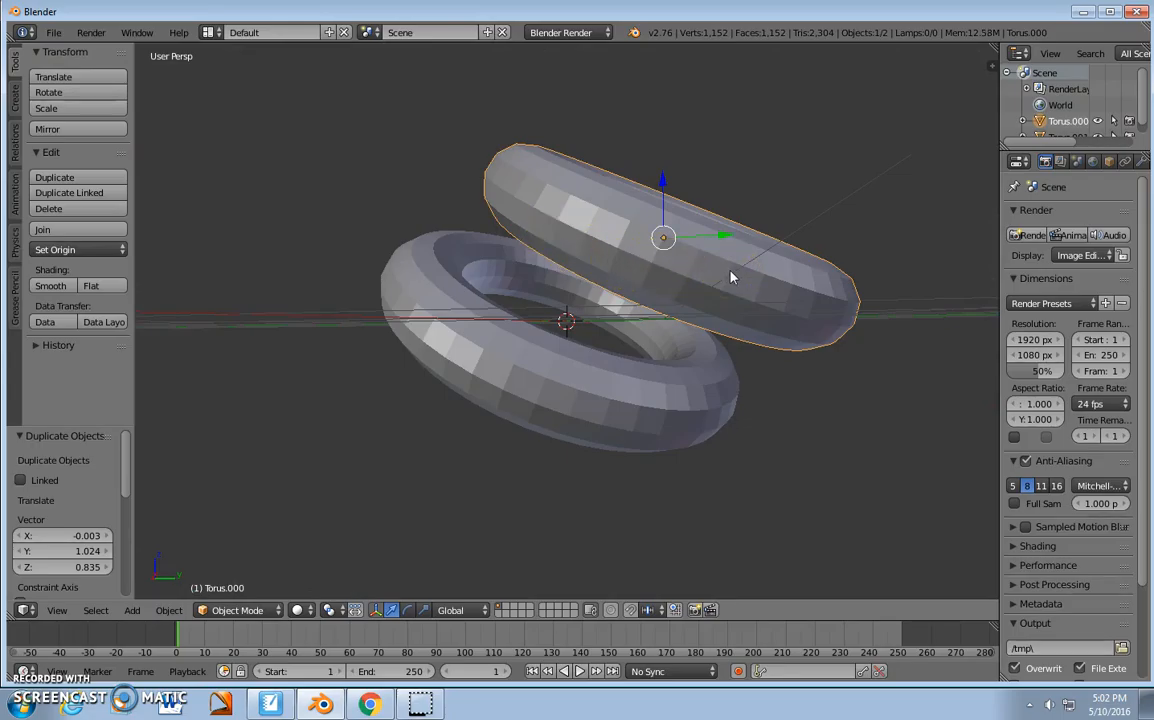
right_click_drag(731, 277, 735, 404)
Step: Rotate the copied torus about 88° to link it through the first ring and shift it about 0.92 along Y
middle_click_drag(775, 402, 630, 408)
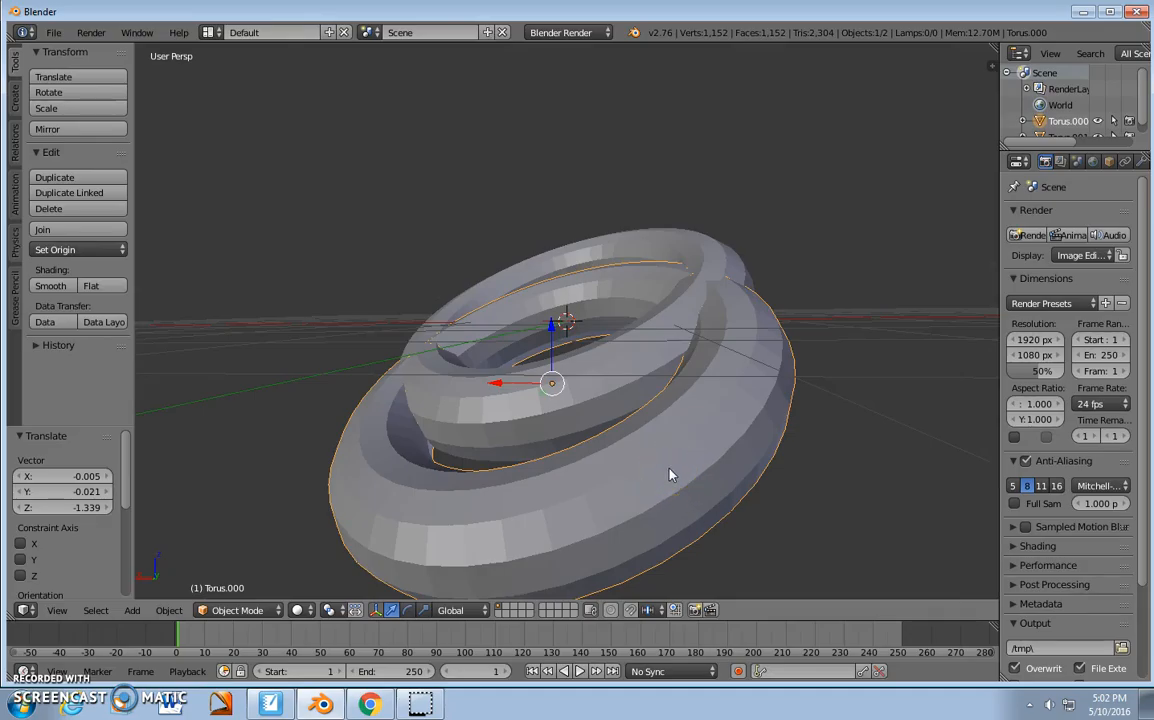
key("r")
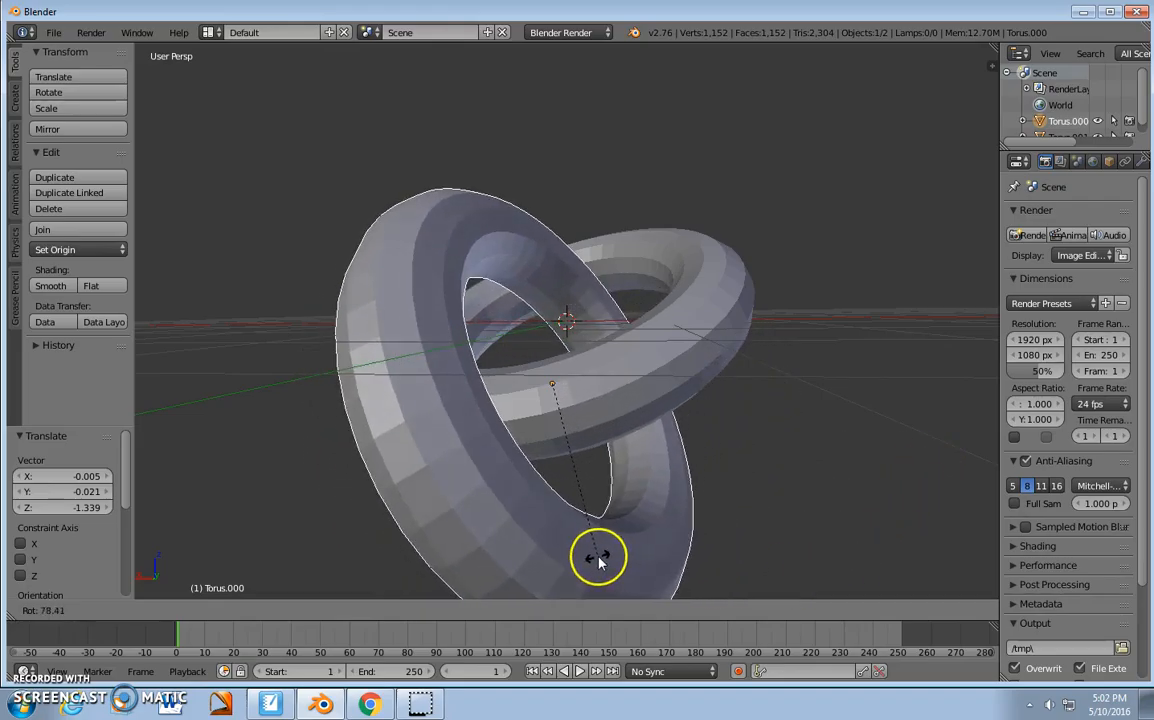
left_click(575, 550)
middle_click_drag(716, 507, 162, 502)
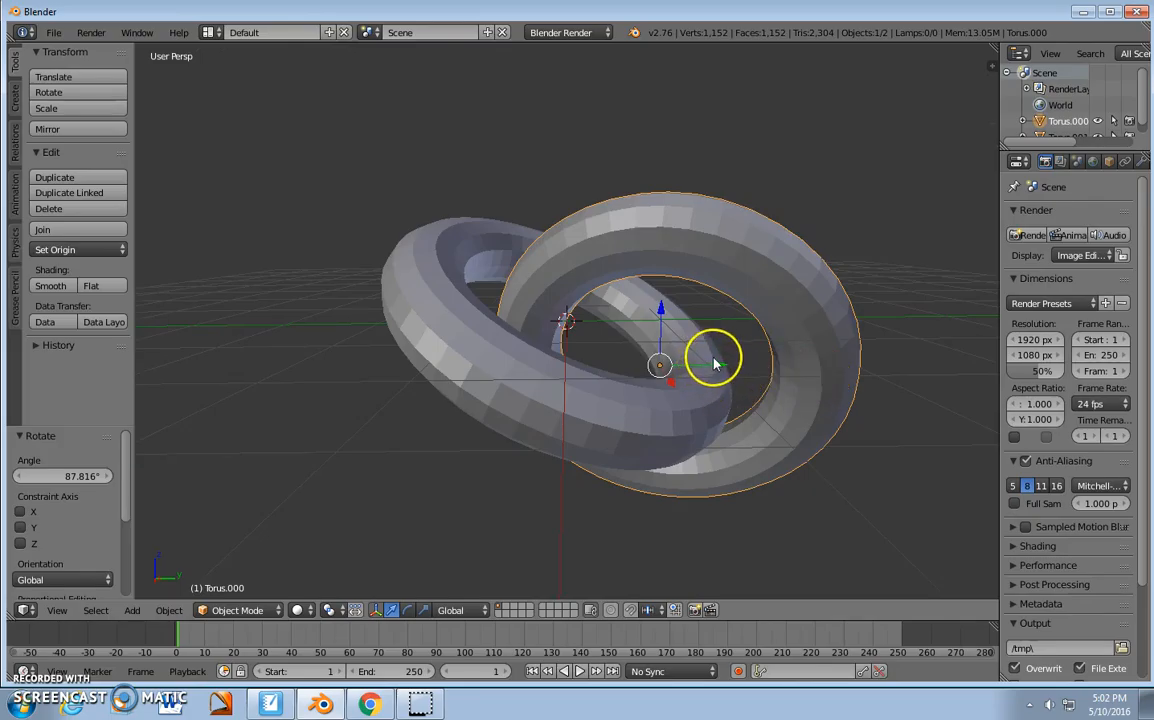
left_click_drag(716, 369, 804, 394)
Step: Lower the original torus about 0.22 along Z and rotate it about 24° so that it lies nearly flat
middle_click_drag(824, 399, 461, 424)
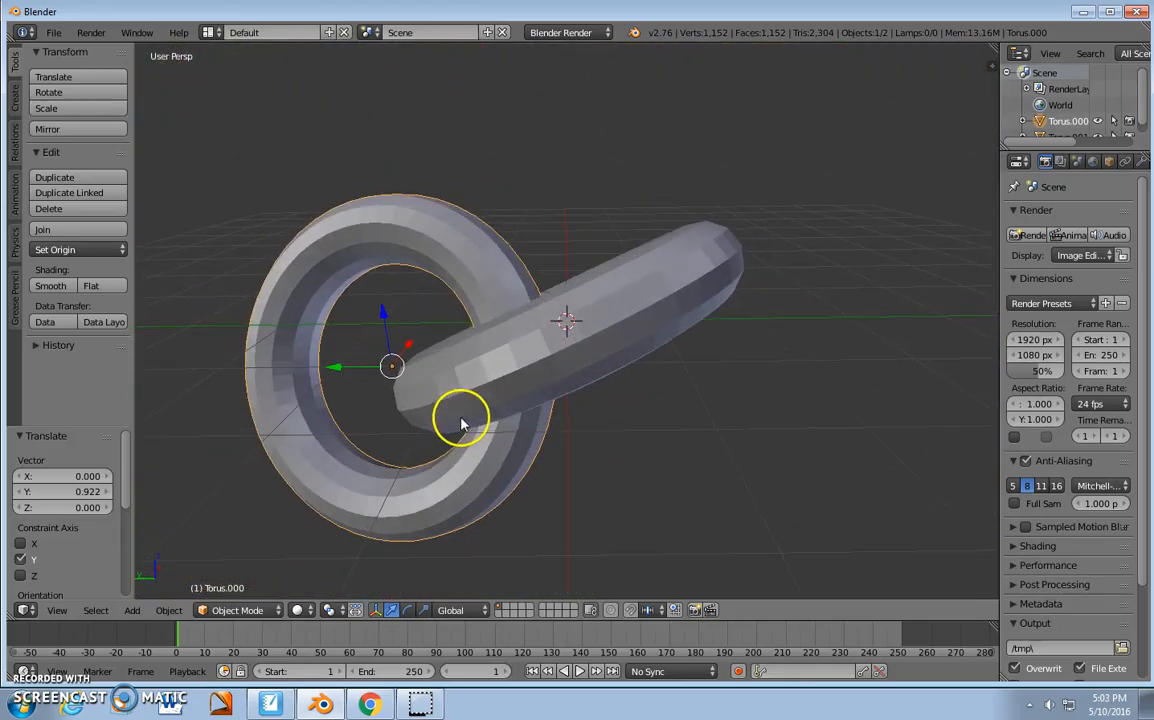
right_click(630, 292)
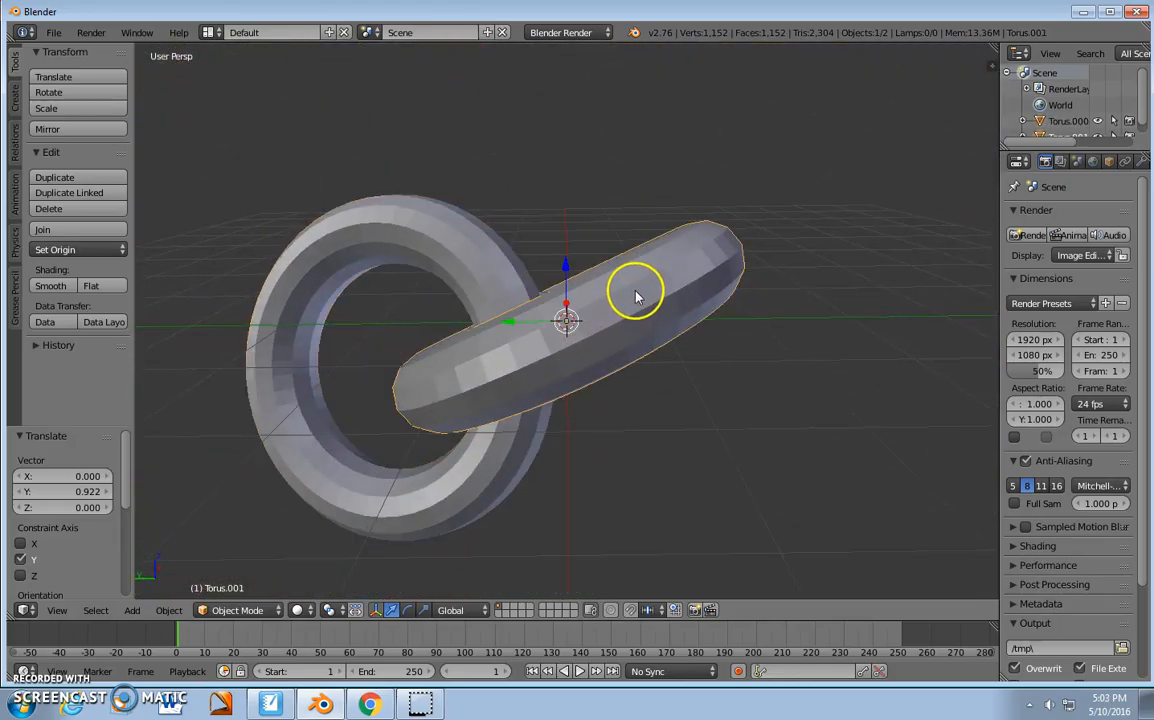
key("g")
key("z")
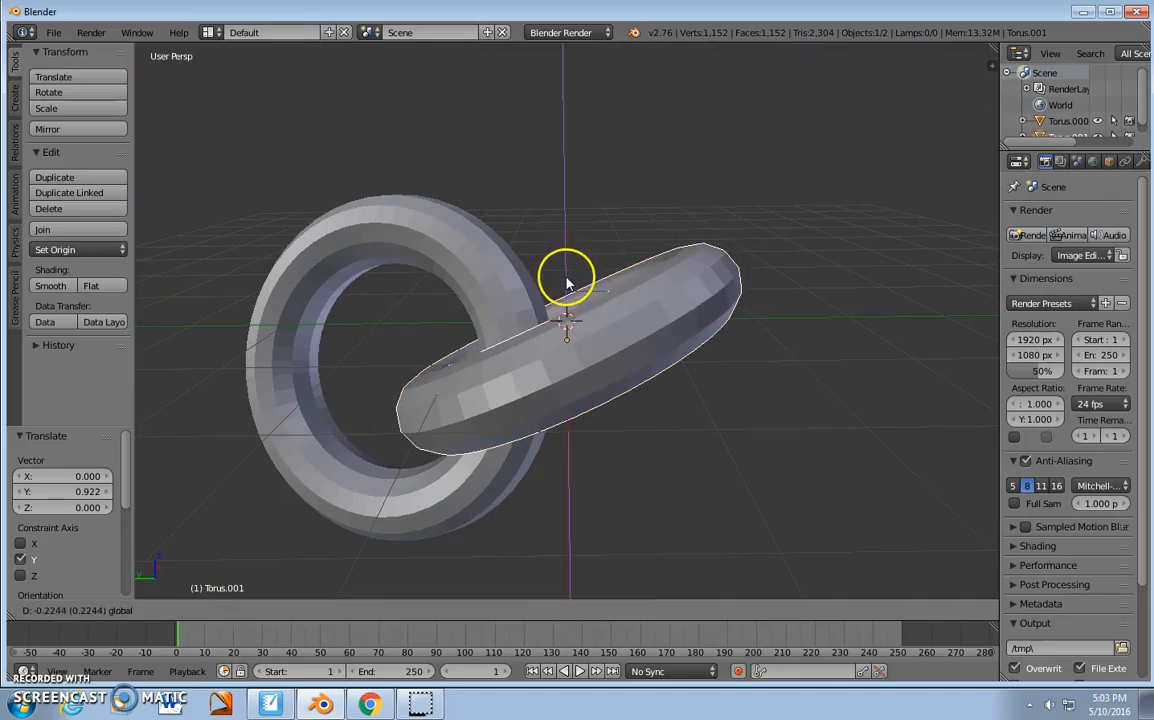
left_click(566, 270)
key("r")
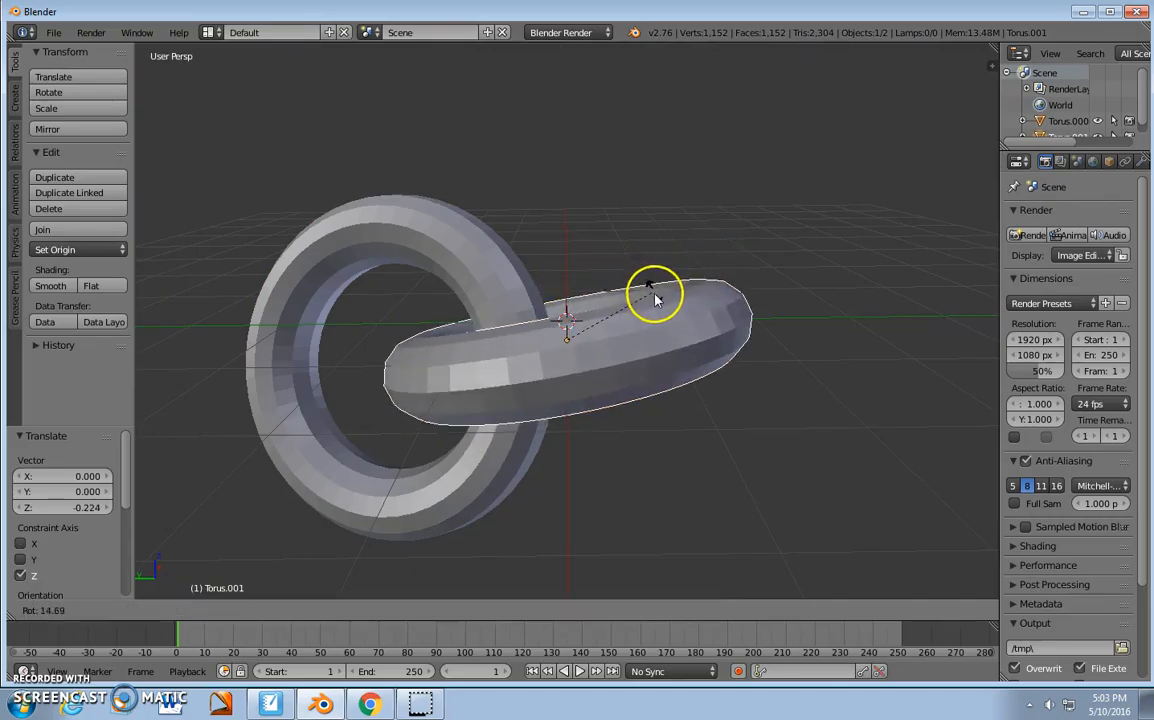
left_click(657, 312)
middle_click_drag(662, 312, 945, 330)
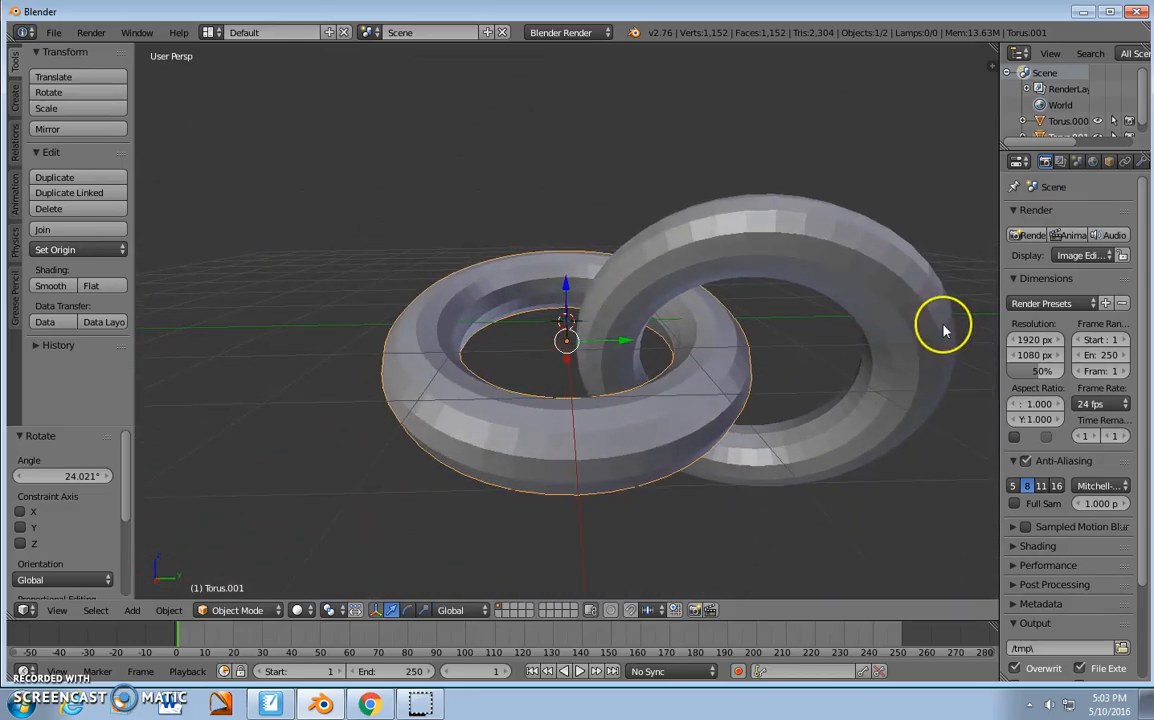
Step: Select both linked rings and duplicate them with an offset of about -0.28 in X, 3.76 in Y and -0.45 in Z
scroll(873, 330, "down", 4)
middle_click_drag(873, 330, 932, 318)
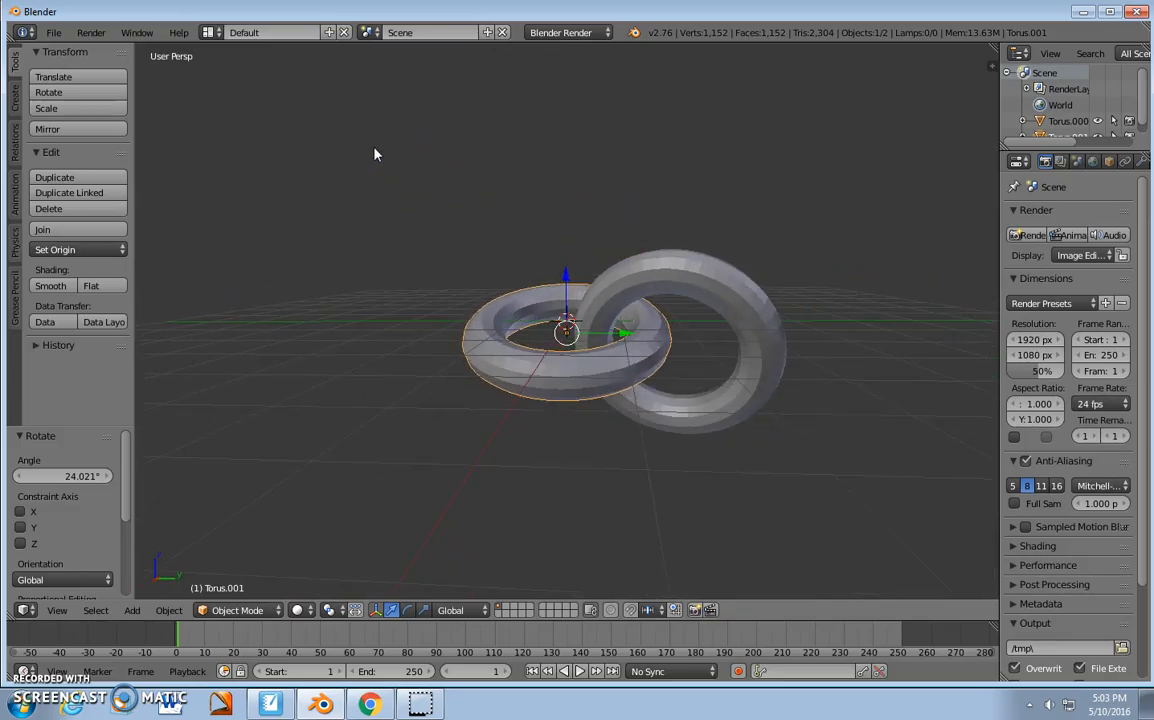
key("b")
left_click_drag(402, 151, 858, 502)
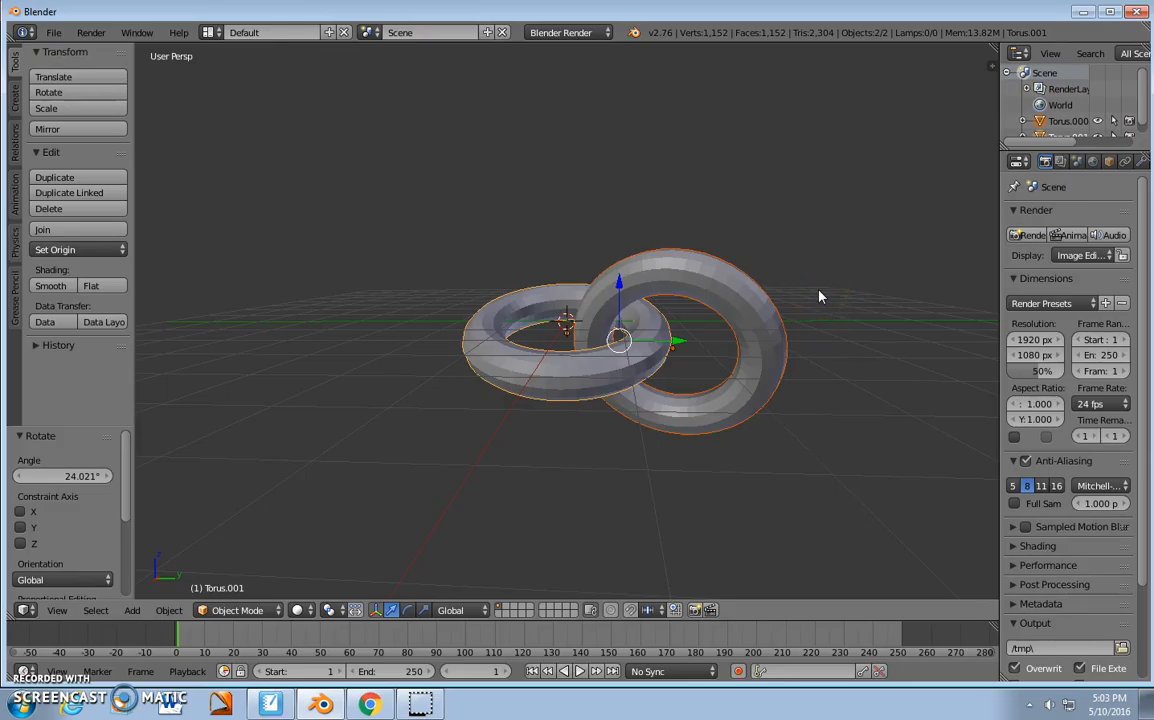
key("shift+d")
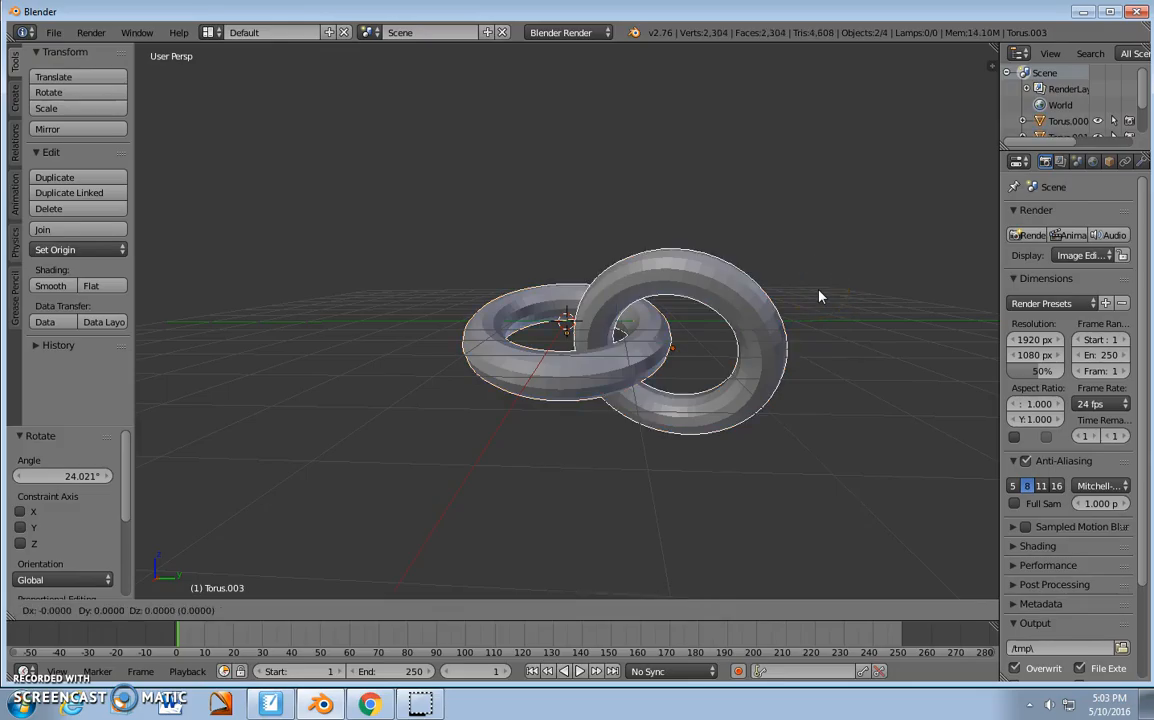
left_click(165, 318)
Step: Shift the duplicated pair of rings about -0.27 along X to line it up with the first pair
scroll(368, 381, "down", 3)
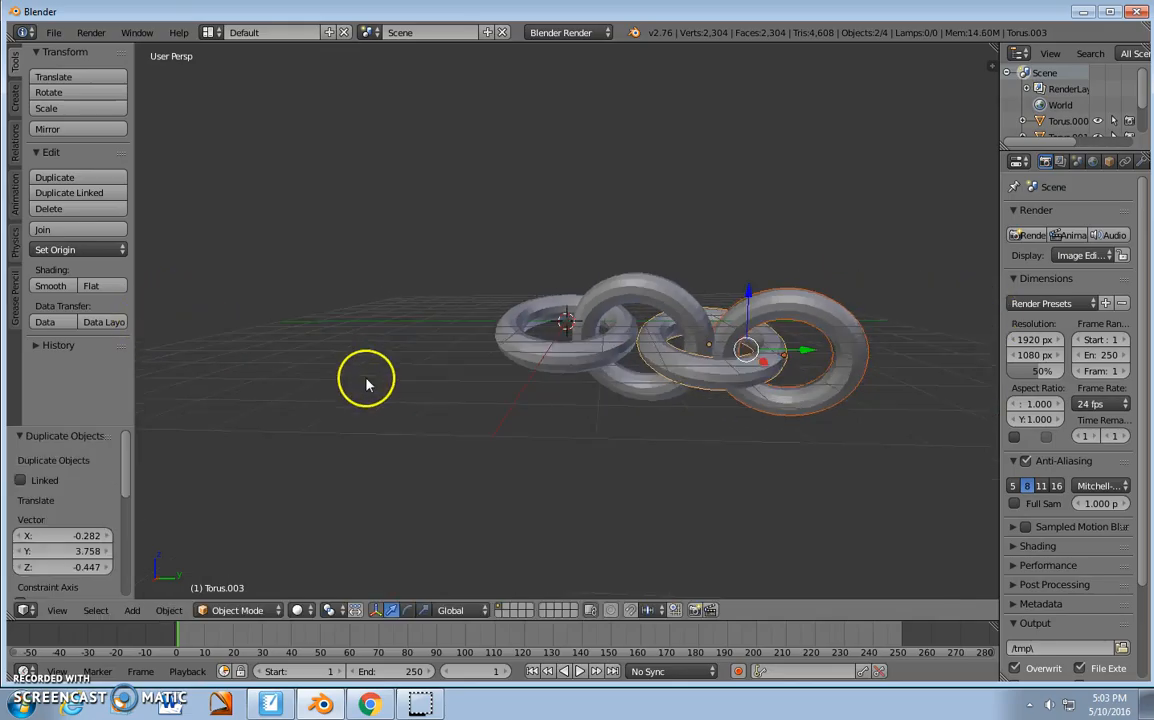
middle_click_drag(547, 362, 411, 372)
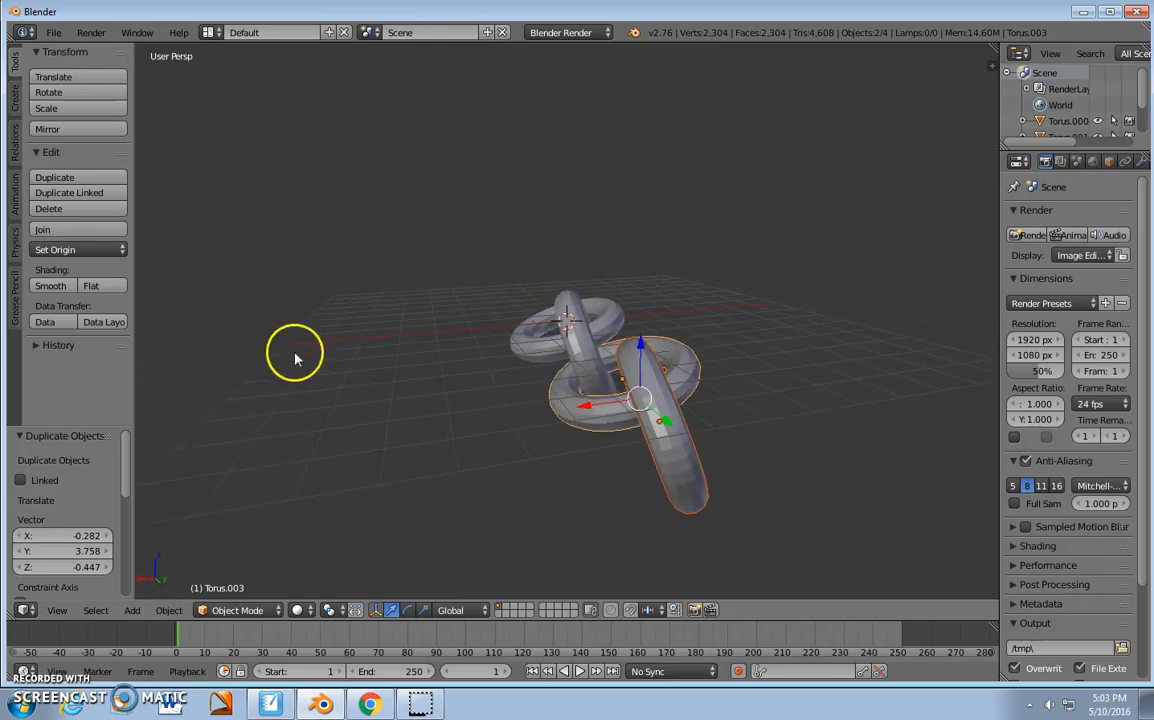
left_click_drag(588, 410, 505, 407)
Step: Select all four rings and duplicate them with an offset of about 0.02 in X, -7.47 in Y and 0.92 in Z
middle_click_drag(441, 372, 676, 438)
scroll(676, 438, "down", 3)
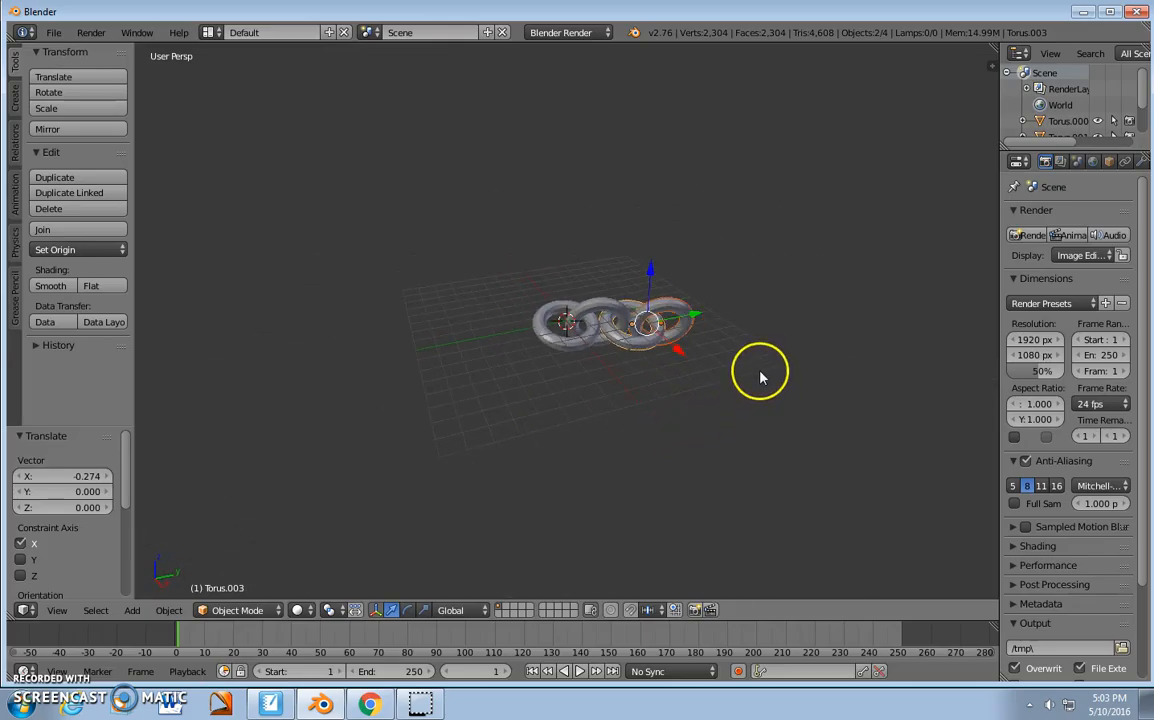
scroll(760, 377, "up", 2)
middle_click_drag(796, 355, 757, 331)
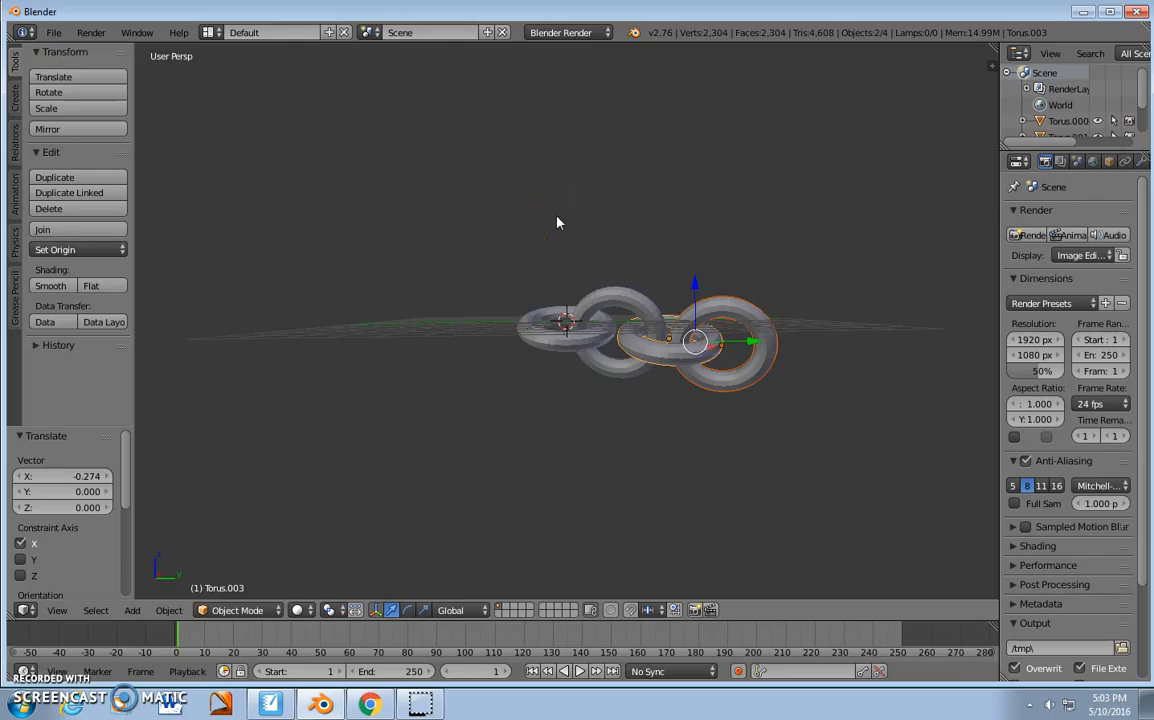
key("b")
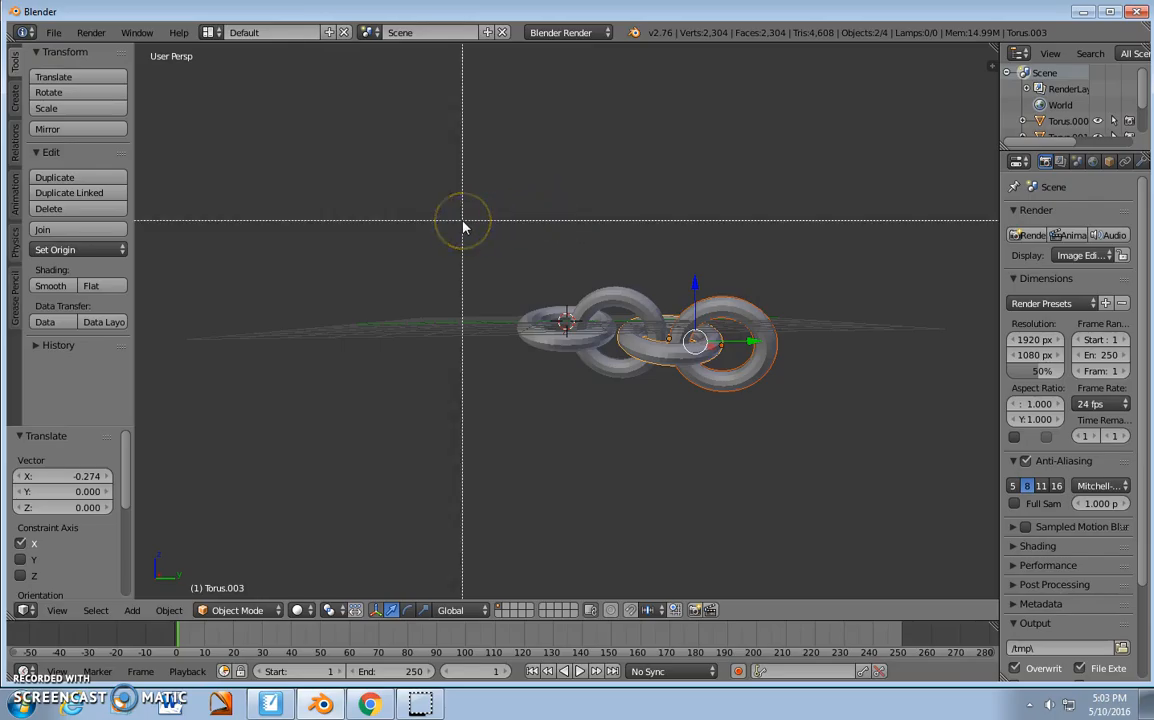
left_click_drag(462, 220, 863, 463)
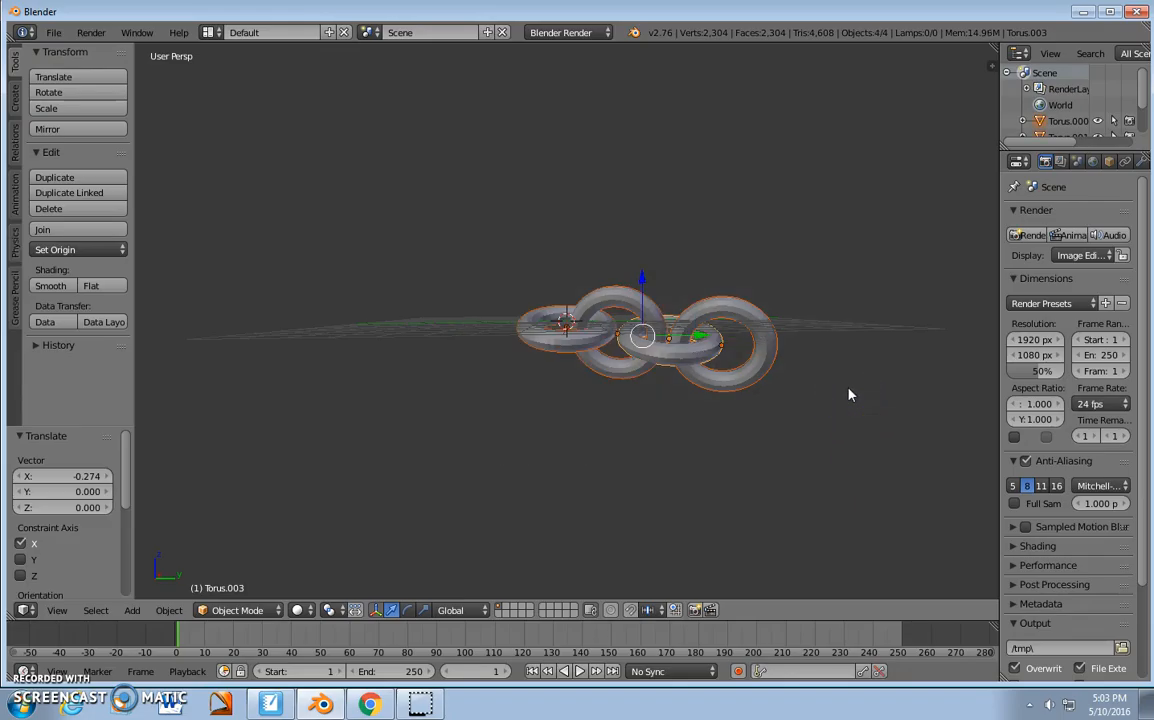
key("shift+d")
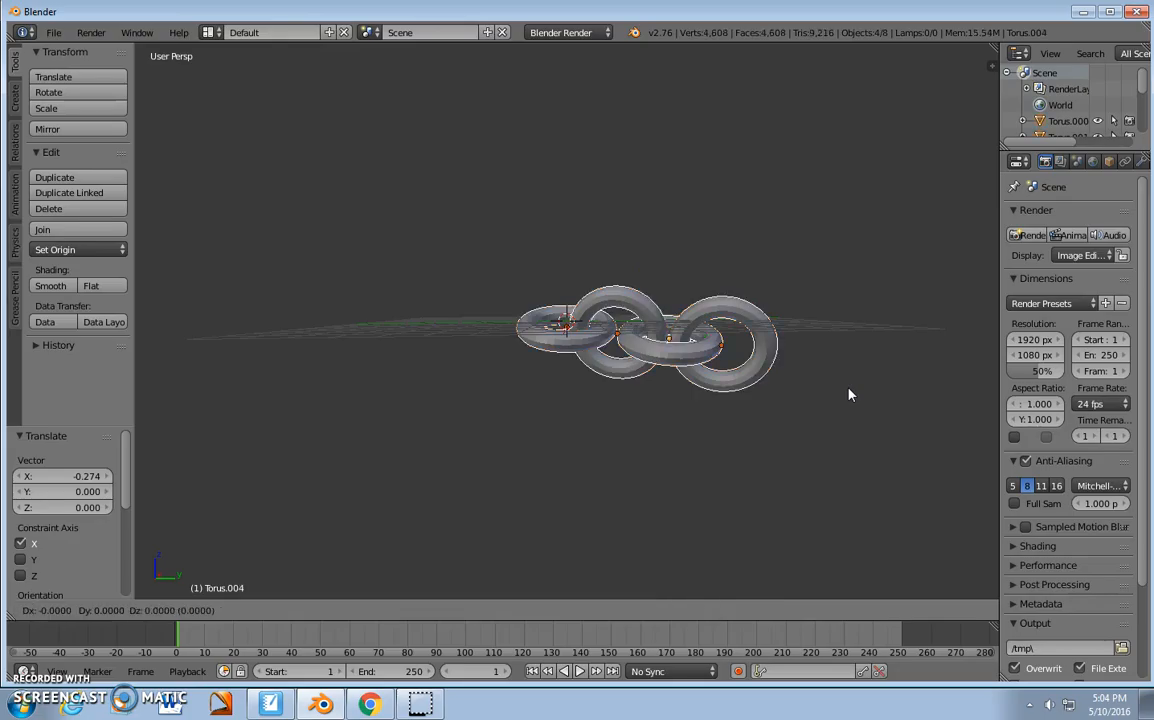
left_click(648, 372)
Step: Shift the four duplicated rings about -1.24 along X so they align with the original chain section
middle_click_drag(648, 372, 670, 461)
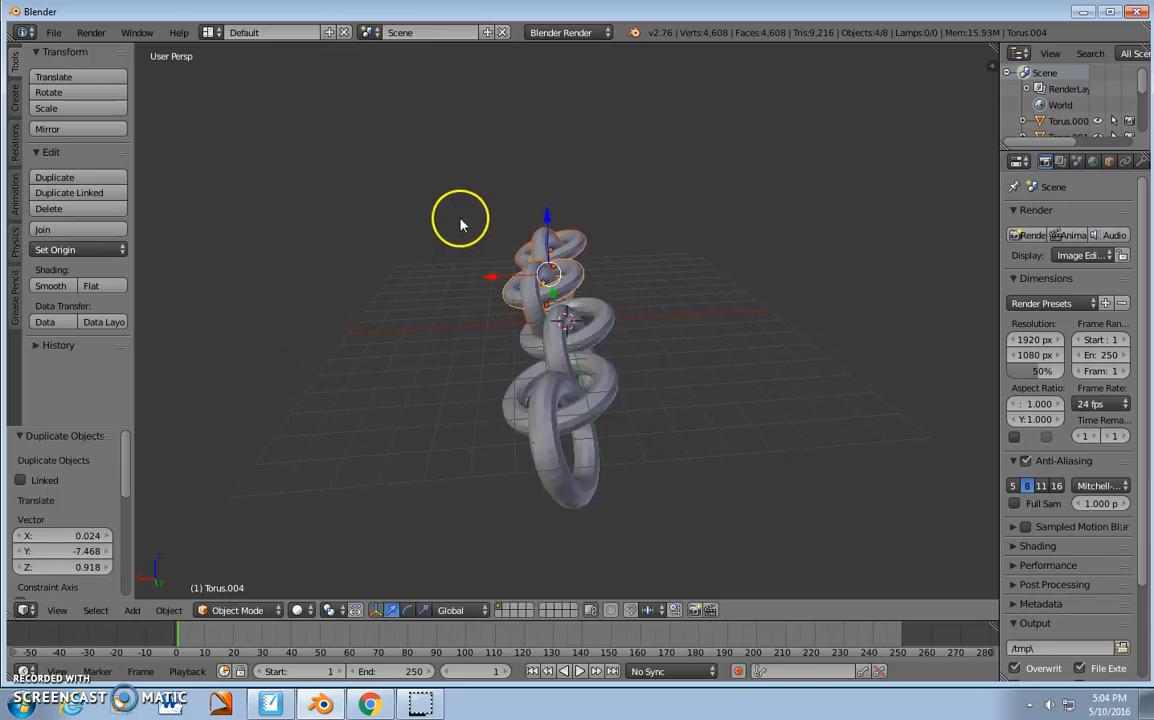
left_click_drag(487, 281, 513, 275)
middle_click_drag(452, 316, 627, 271)
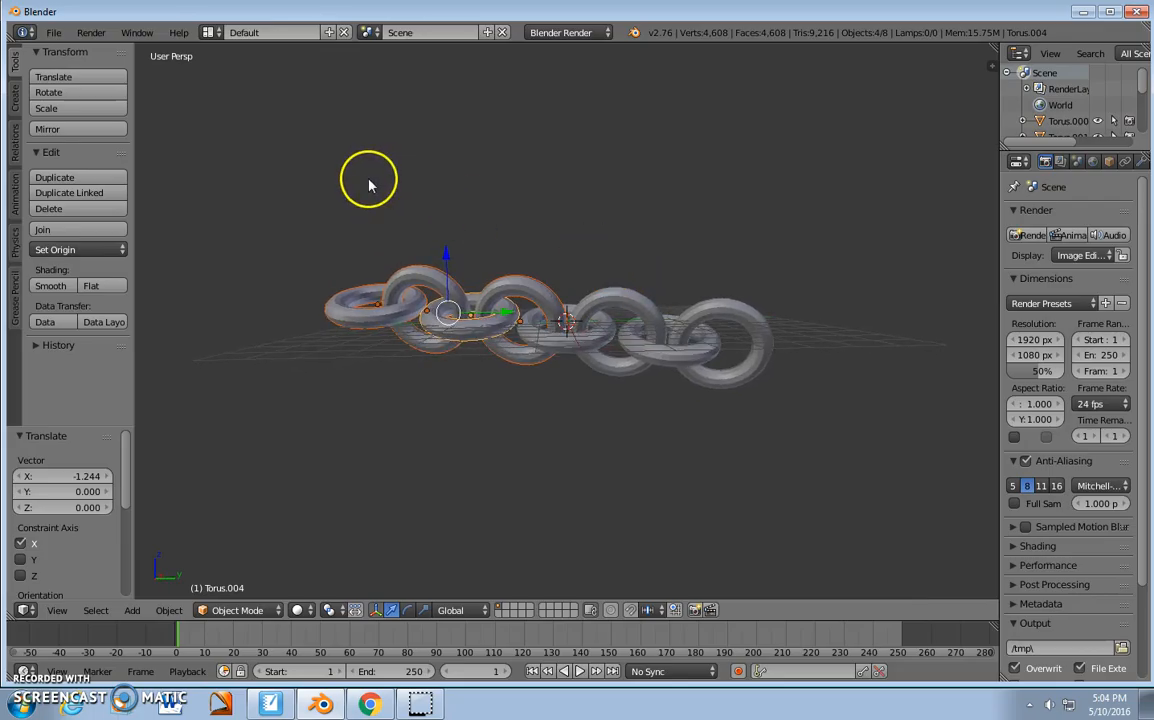
Step: Select all eight chain links and scale them uniformly to about 0.405
key("b")
left_click_drag(282, 184, 858, 452)
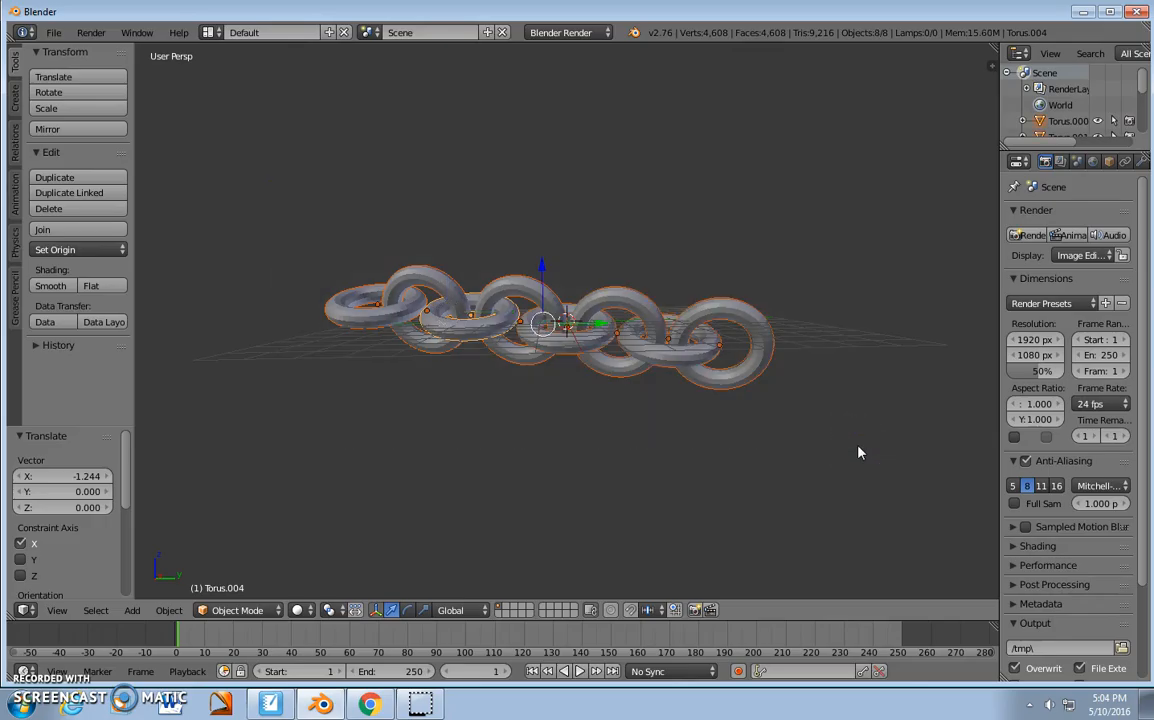
key("s")
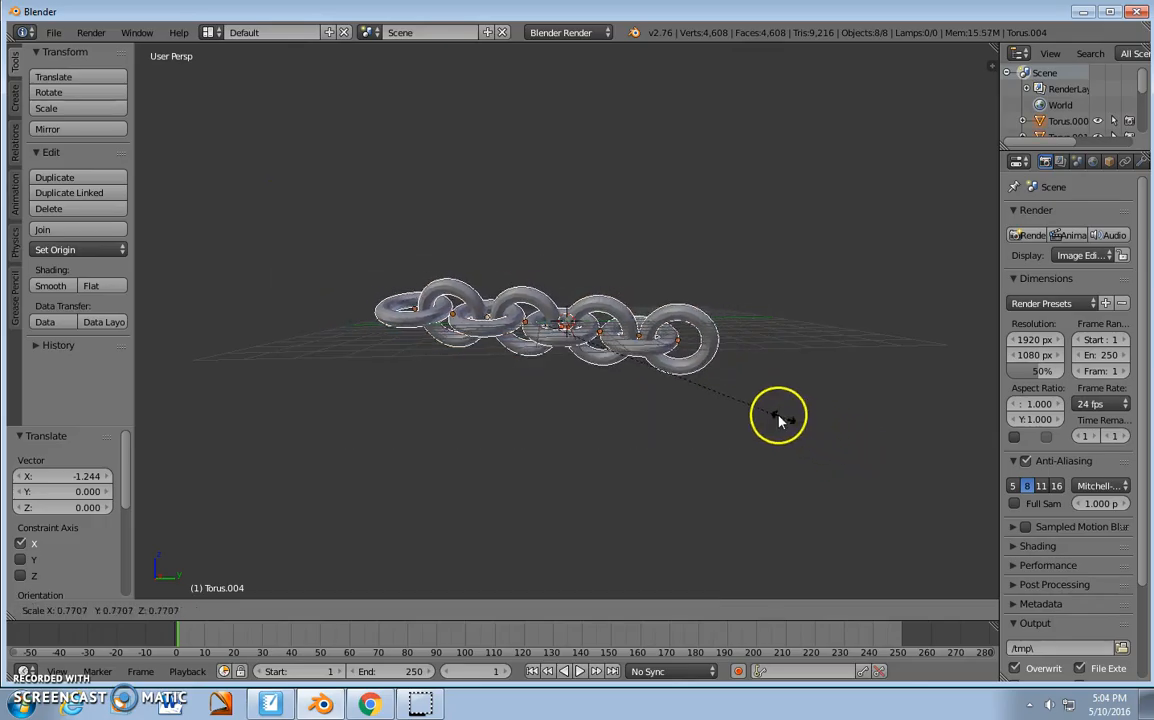
left_click(675, 381)
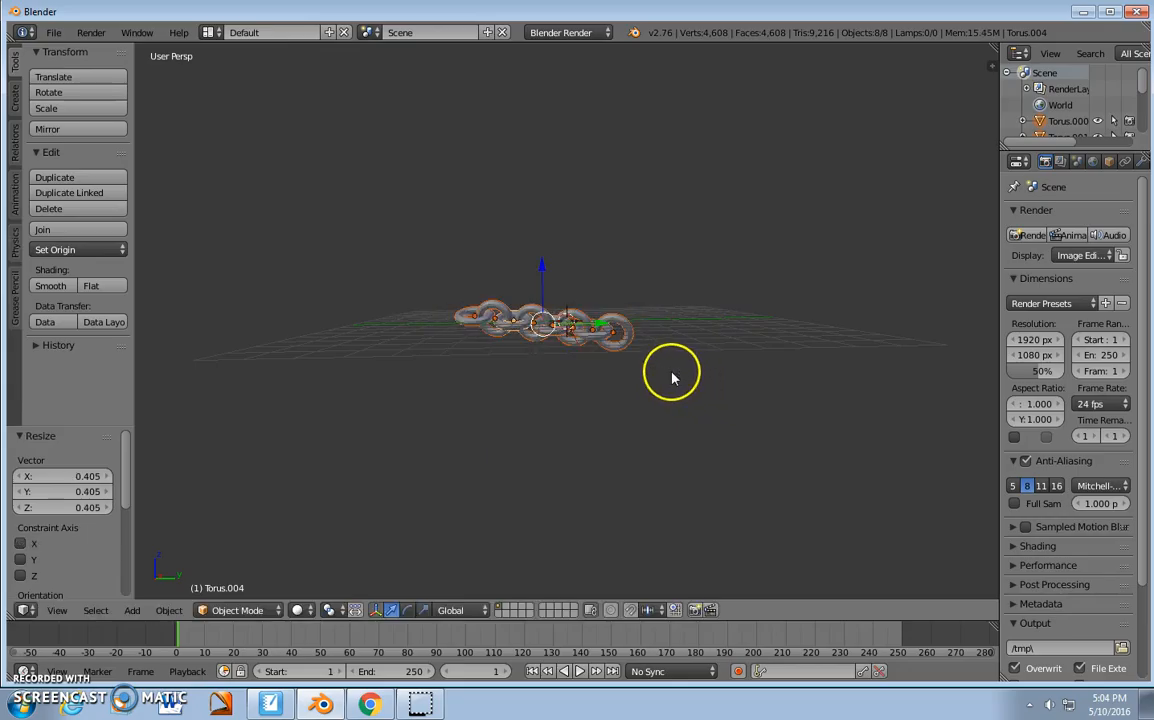
Step: Duplicate the whole eight-link chain with an offset of about 1.02 in X, 6.01 in Y and -0.74 in Z to extend it
middle_click_drag(605, 388, 346, 376)
scroll(713, 427, "up", 7)
scroll(458, 384, "down", 3)
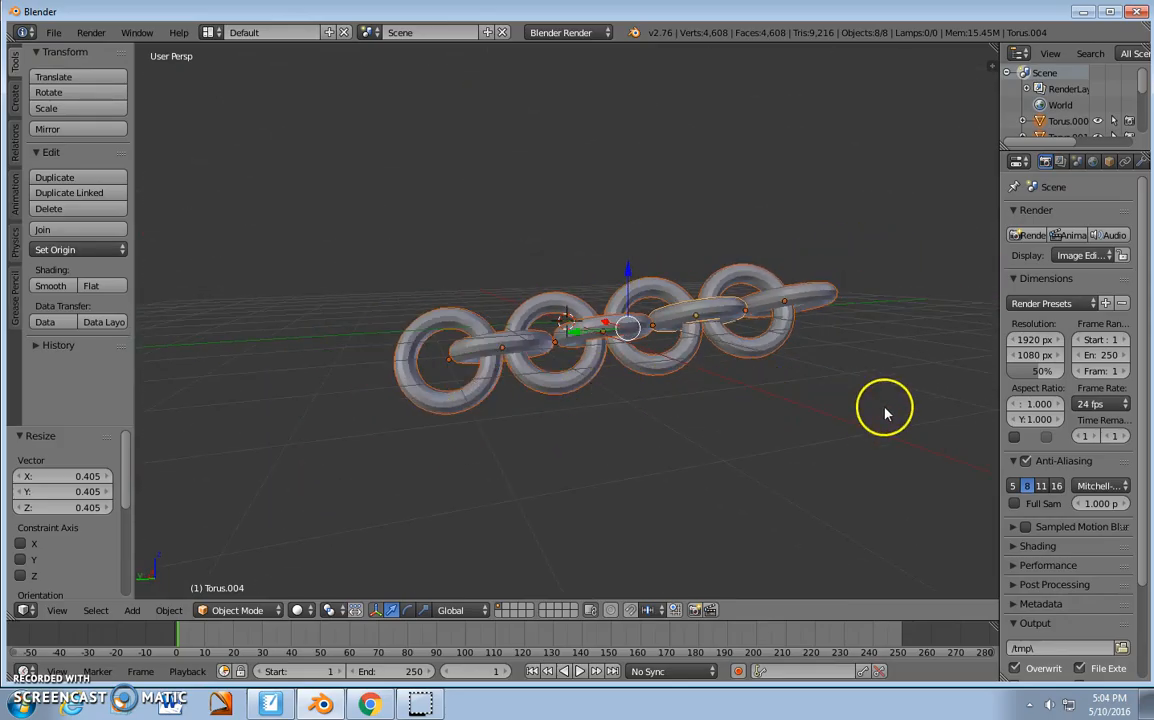
middle_click_drag(886, 415, 767, 435)
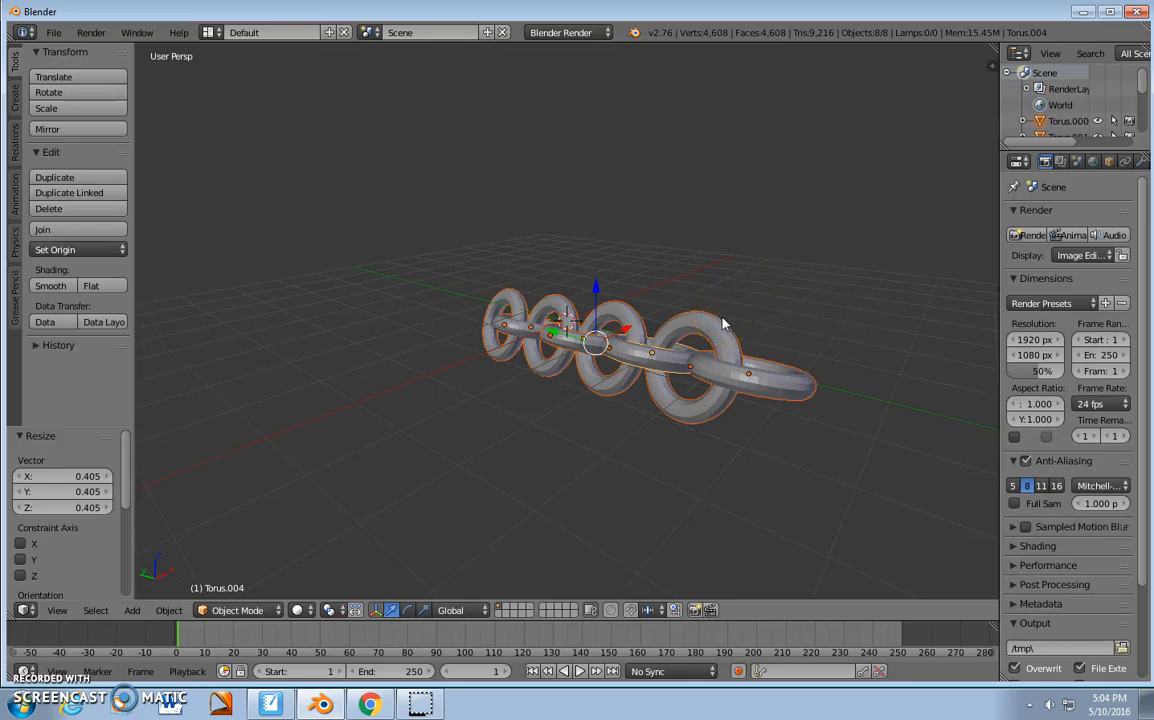
scroll(690, 325, "down", 2)
middle_click_drag(780, 335, 590, 320)
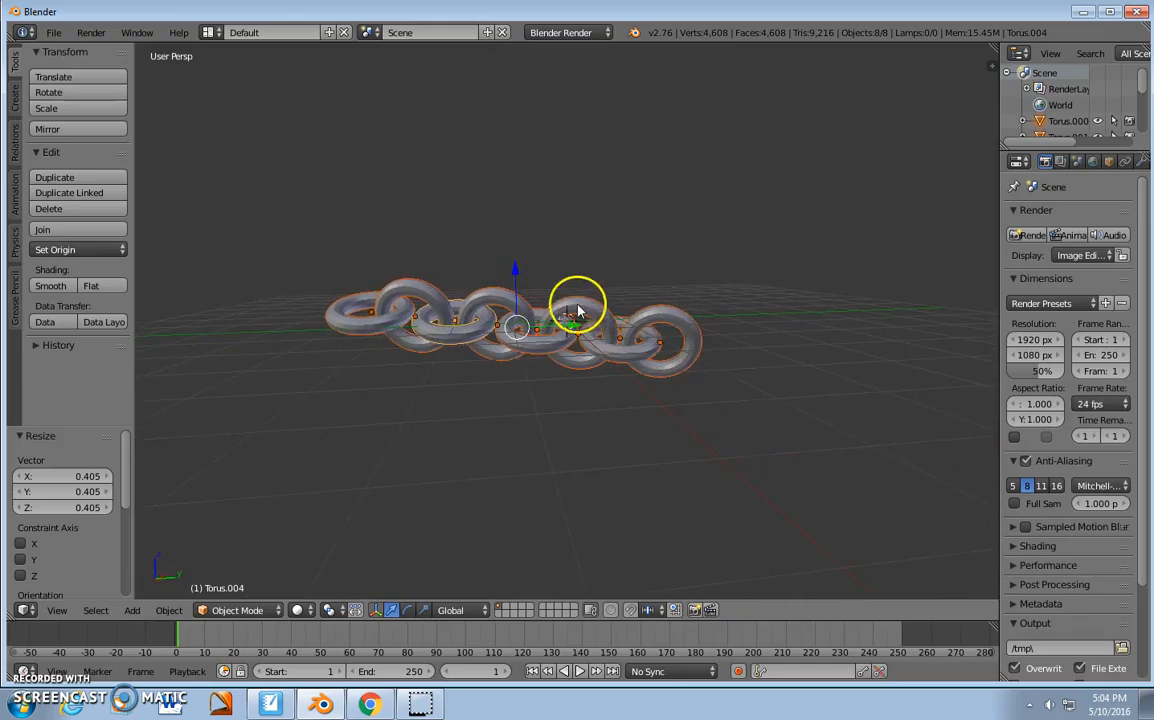
key("ctrl+b")
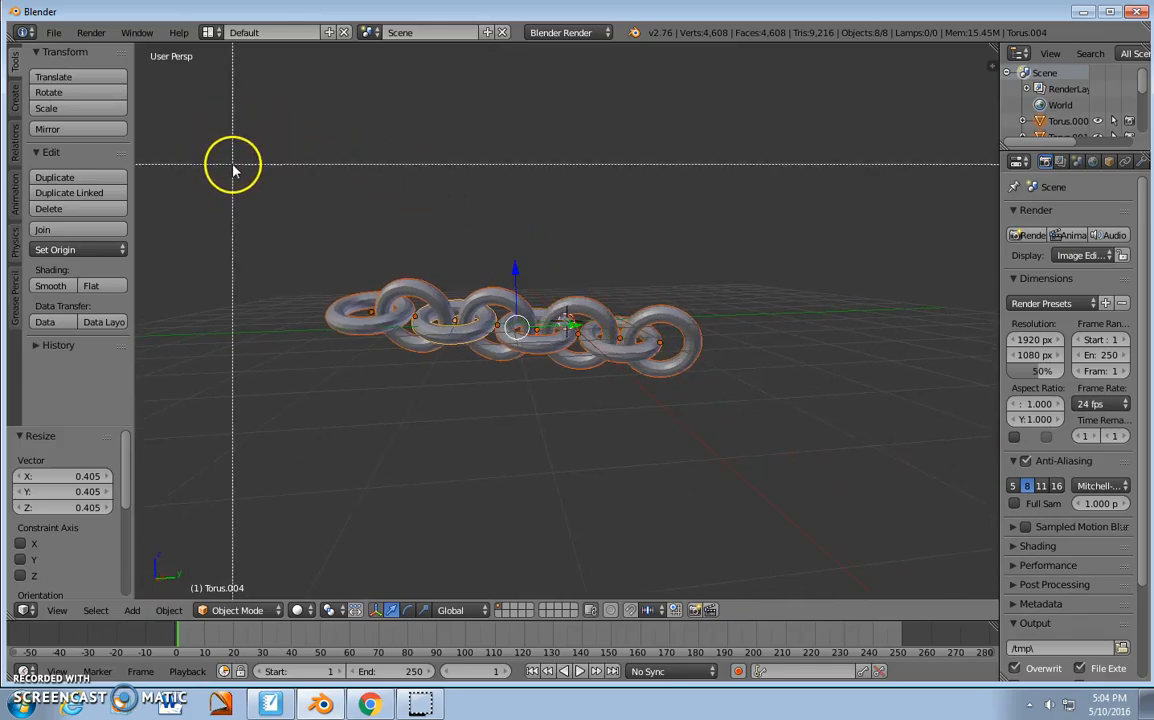
left_click_drag(244, 167, 779, 488)
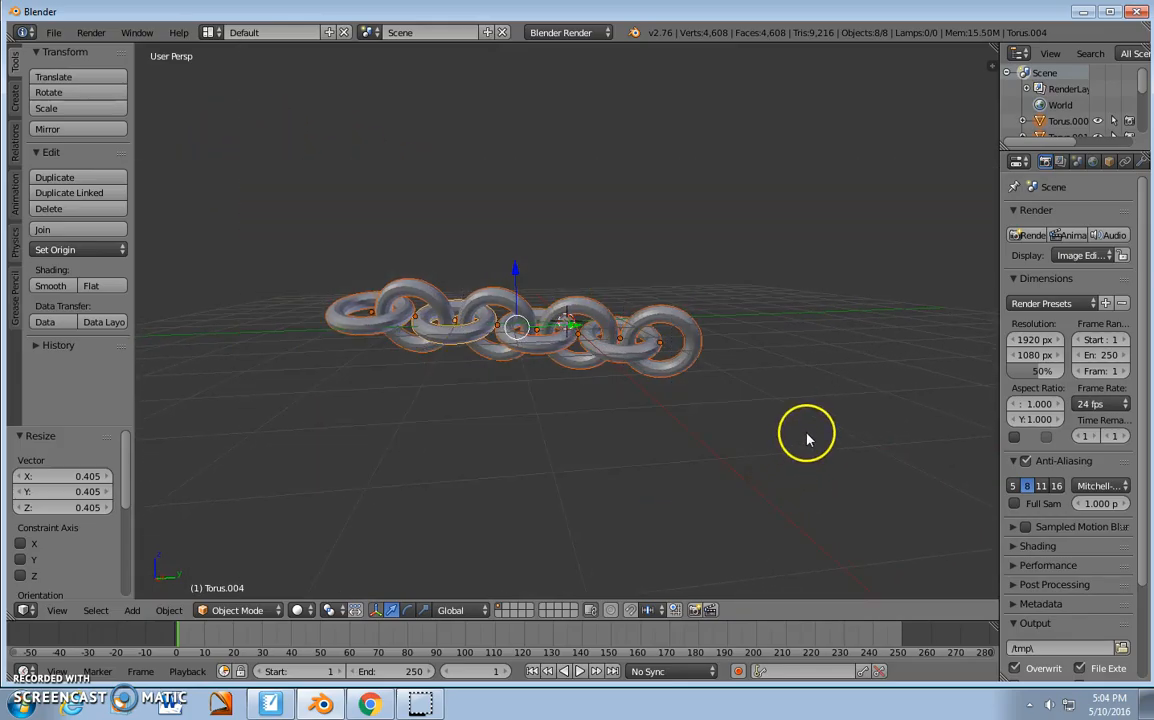
key("shift+d")
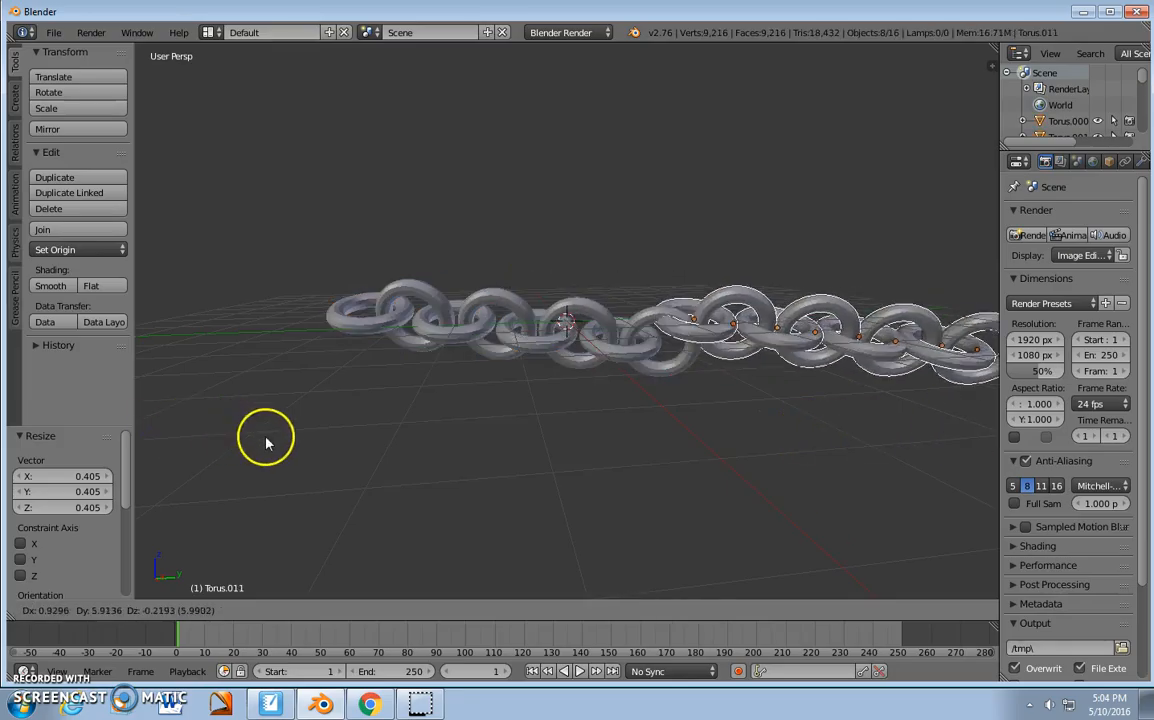
left_click(272, 469)
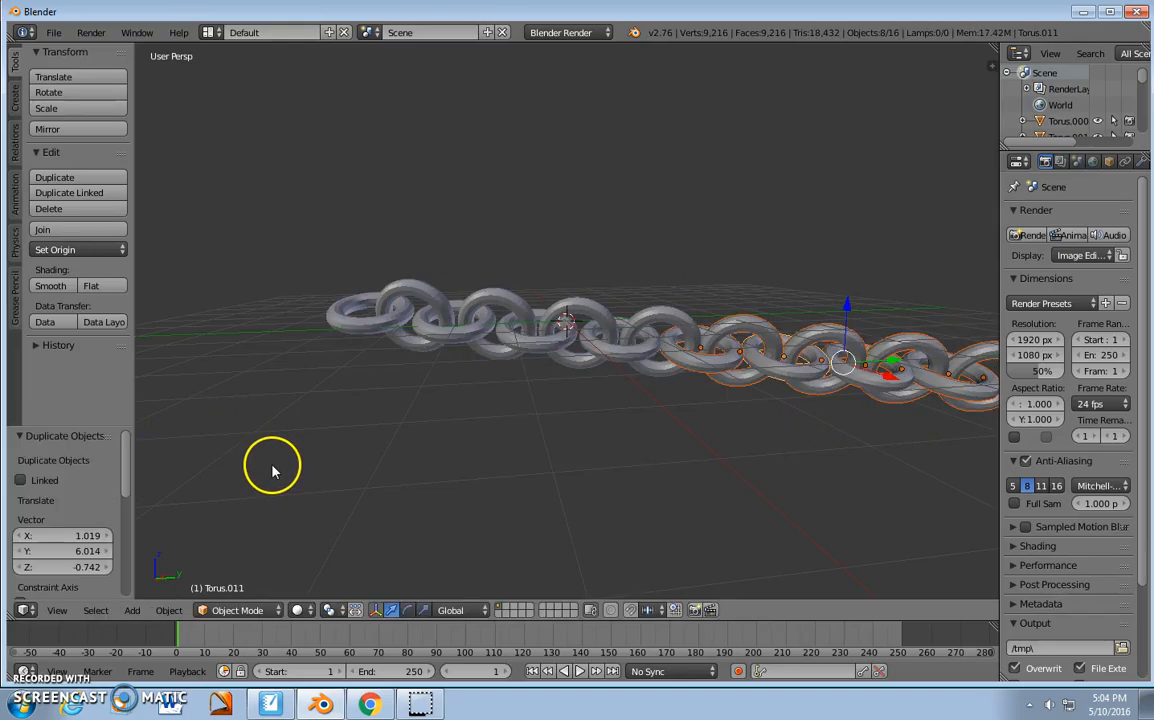
Step: Examine from several angles how the duplicated chain section joins the original one
scroll(665, 460, "down", 2)
middle_click_drag(665, 460, 305, 480)
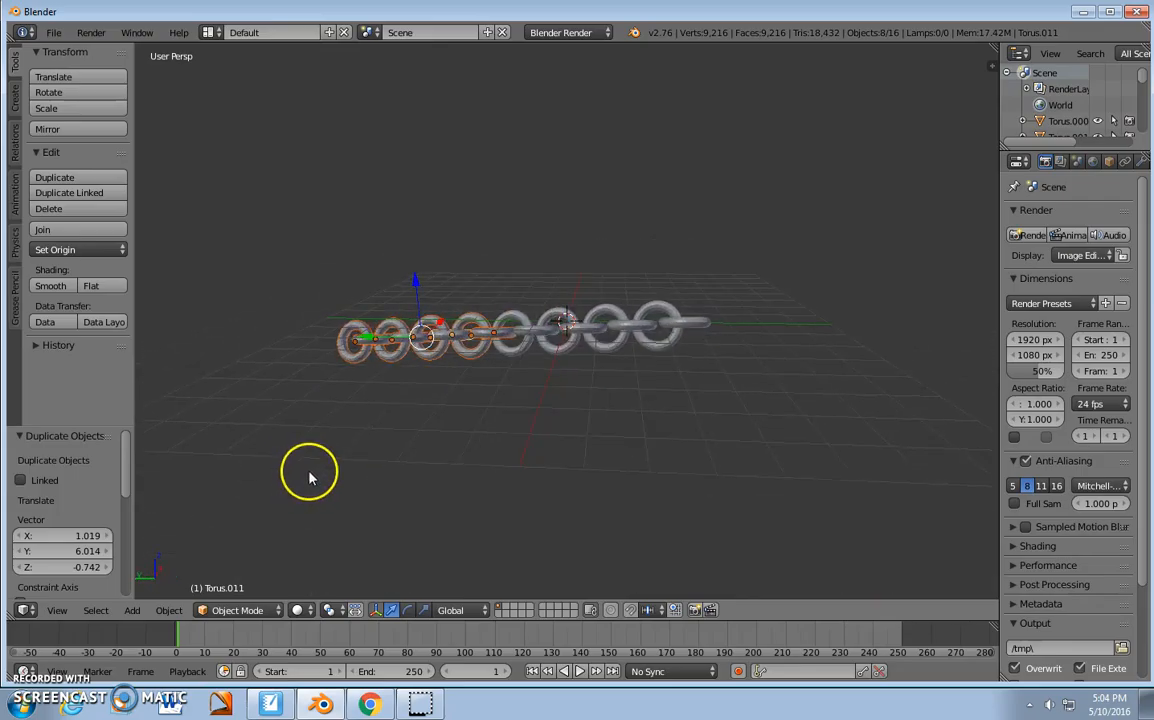
middle_click_drag(502, 381, 909, 420)
middle_click_drag(474, 354, 787, 375)
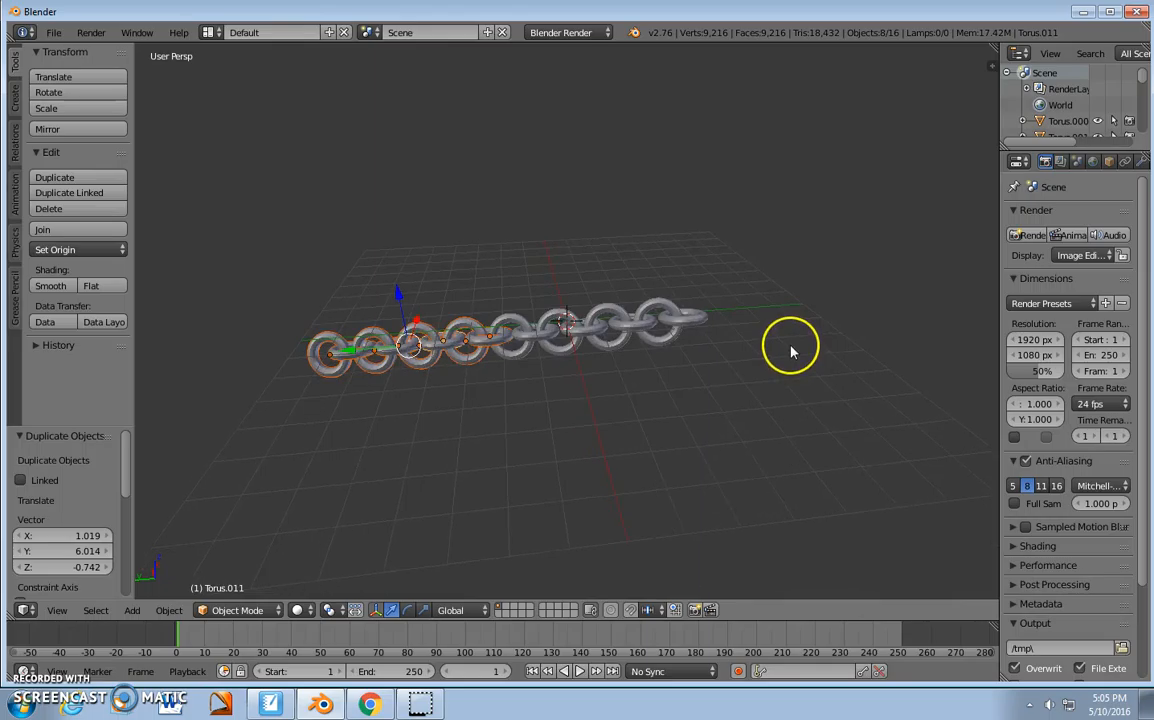
scroll(765, 380, "up", 3)
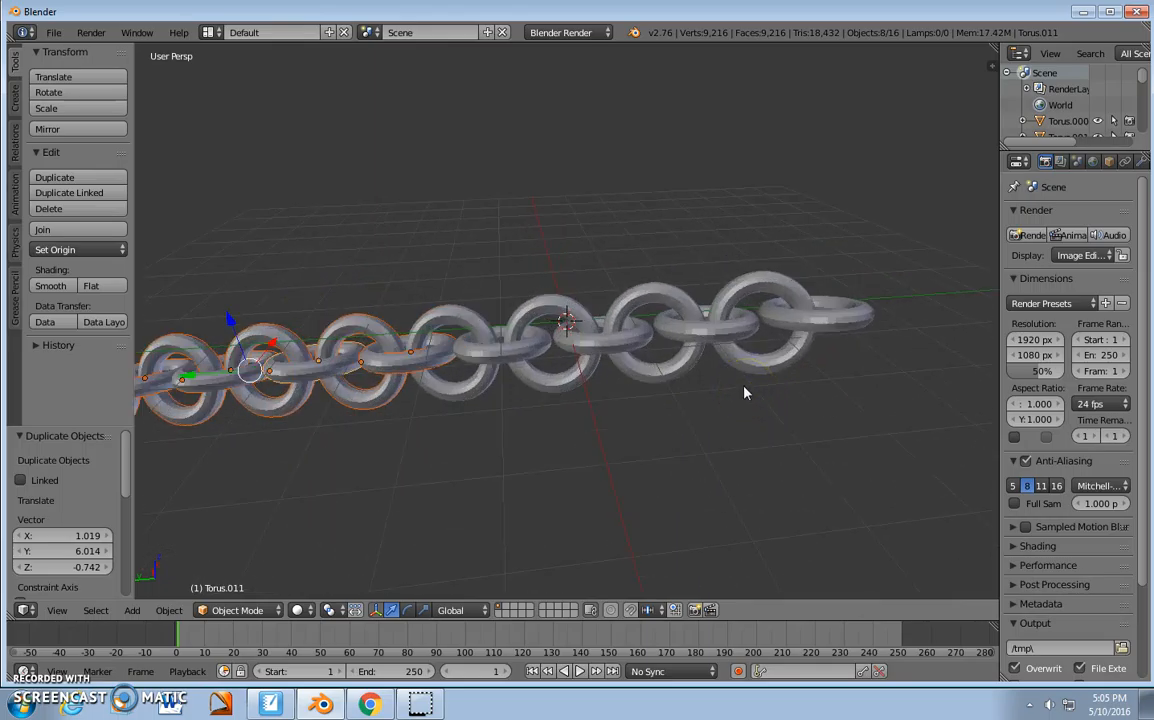
scroll(559, 405, "down", 1)
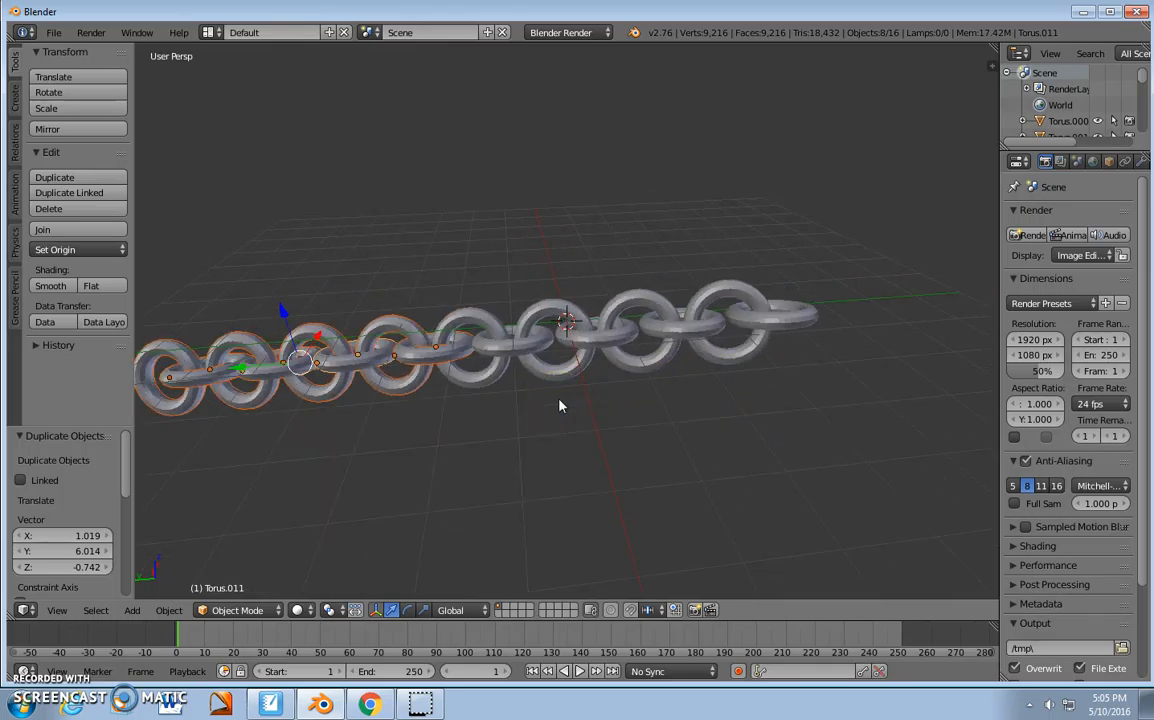